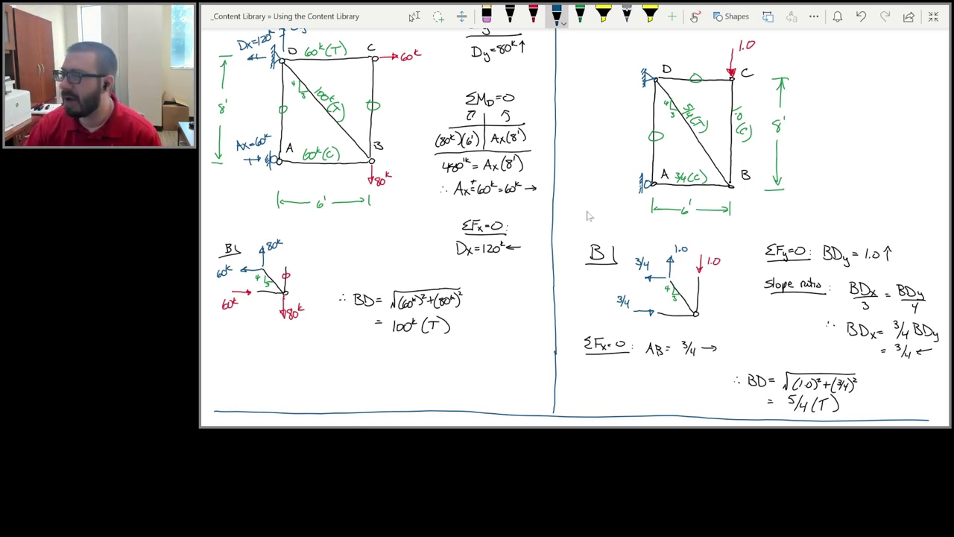
Write the heading "-method of virtual work:" in black ink below the horizontal blue divider line.
{"action": "scroll", "coordinate": [587, 216], "scroll_direction": "up", "scroll_amount": 2}
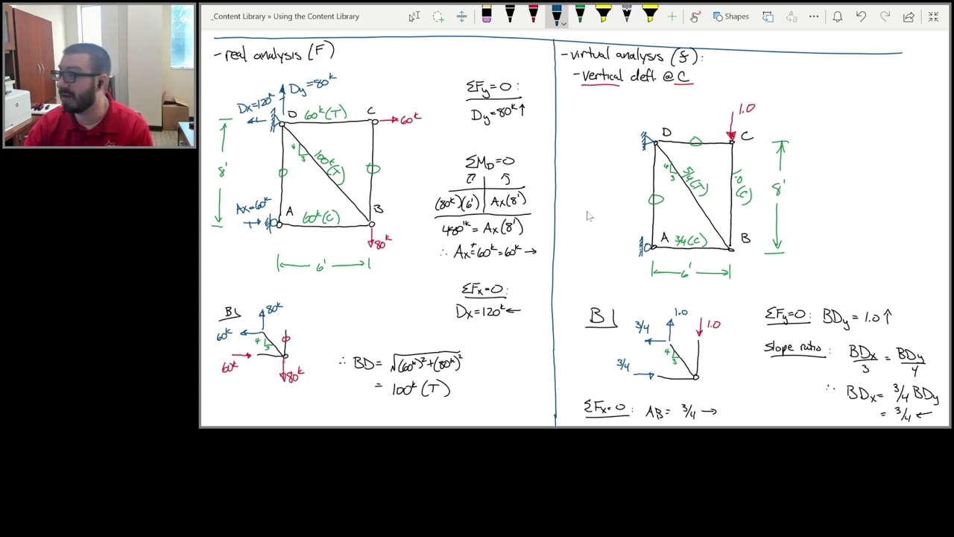
{"action": "scroll", "coordinate": [588, 216], "scroll_direction": "down", "scroll_amount": 5}
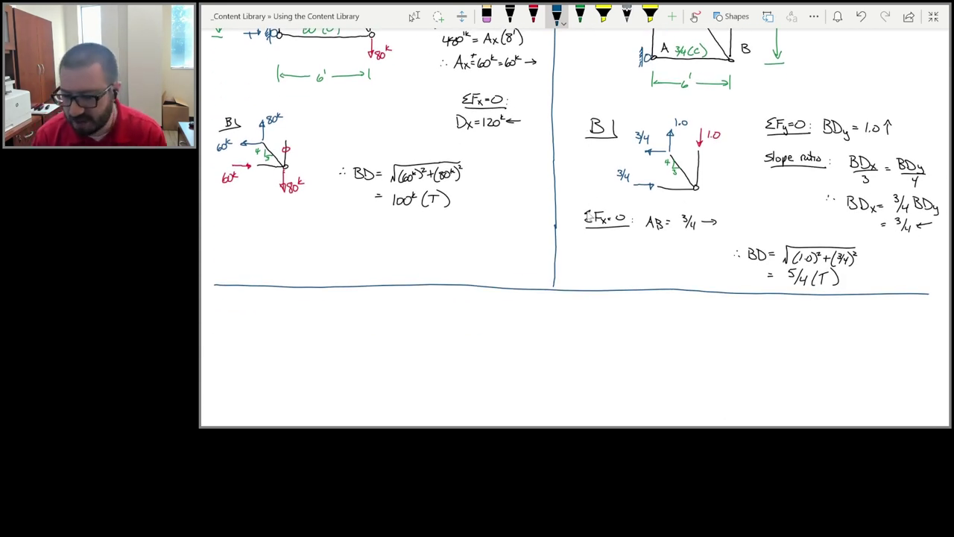
{"action": "left_click", "coordinate": [510, 13]}
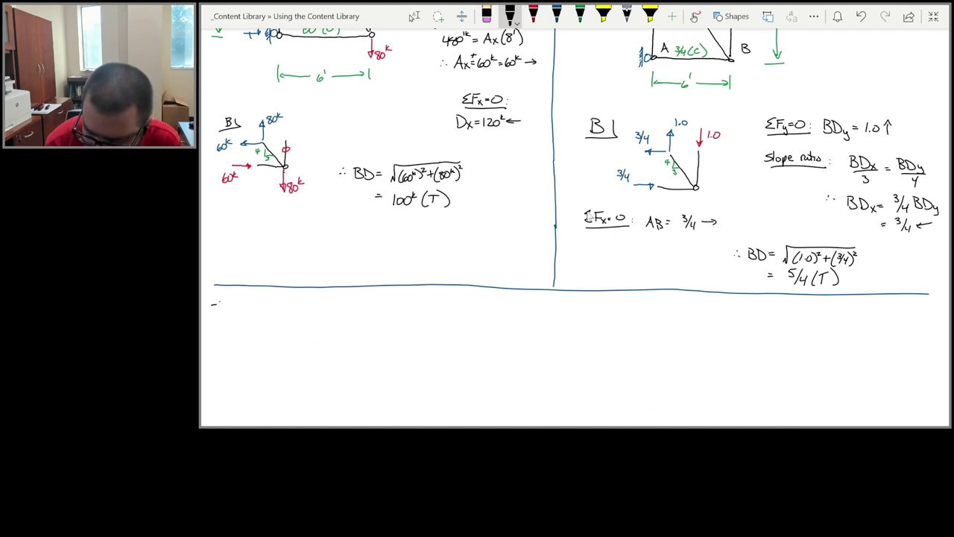
{"action": "left_click_drag", "start_coordinate": [219, 306], "coordinate": [297, 304]}
{"action": "mouse_move", "coordinate": [310, 301]}
{"action": "left_mouse_down"}
{"action": "mouse_move", "coordinate": [310, 311]}
{"action": "mouse_move", "coordinate": [331, 300]}
{"action": "mouse_move", "coordinate": [340, 310]}
{"action": "mouse_move", "coordinate": [351, 293]}
{"action": "mouse_move", "coordinate": [386, 309]}
{"action": "left_mouse_up"}
{"action": "left_click_drag", "start_coordinate": [389, 295], "coordinate": [396, 308]}
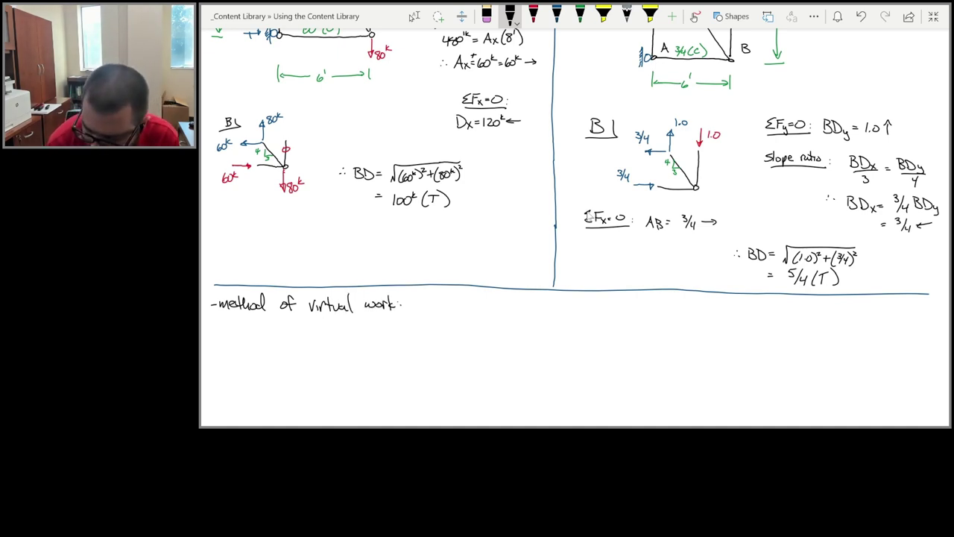
Handwrite the virtual work equation Δcy = Σ(fFL/EA) beneath the heading in black ink.
{"action": "mouse_move", "coordinate": [233, 342]}
{"action": "left_mouse_down"}
{"action": "mouse_move", "coordinate": [258, 365]}
{"action": "mouse_move", "coordinate": [289, 351]}
{"action": "mouse_move", "coordinate": [308, 368]}
{"action": "left_mouse_up"}
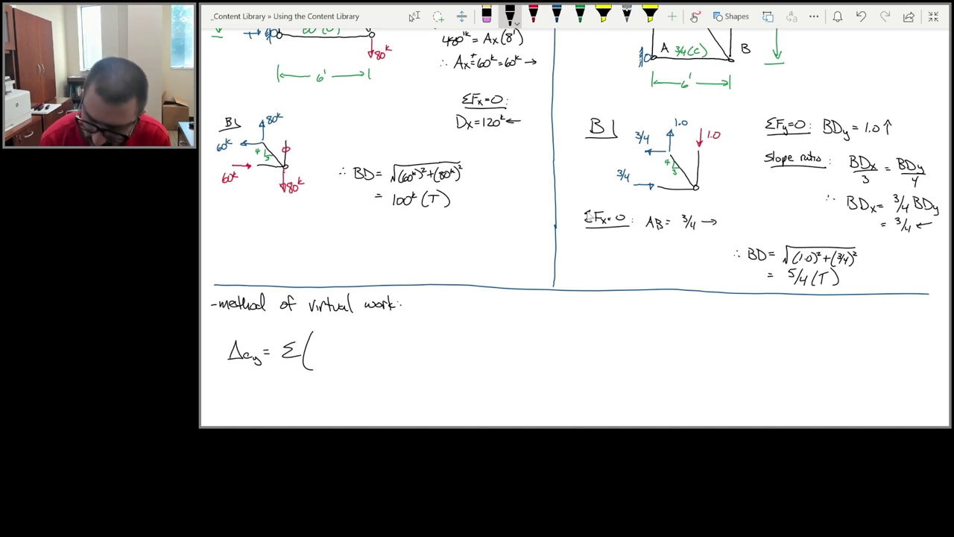
{"action": "mouse_move", "coordinate": [325, 332]}
{"action": "left_mouse_down"}
{"action": "mouse_move", "coordinate": [318, 346]}
{"action": "mouse_move", "coordinate": [335, 331]}
{"action": "mouse_move", "coordinate": [343, 342]}
{"action": "left_mouse_up"}
{"action": "mouse_move", "coordinate": [317, 348]}
{"action": "left_mouse_down"}
{"action": "mouse_move", "coordinate": [345, 345]}
{"action": "mouse_move", "coordinate": [321, 365]}
{"action": "mouse_move", "coordinate": [342, 362]}
{"action": "left_mouse_up"}
{"action": "left_click_drag", "start_coordinate": [332, 359], "coordinate": [340, 359]}
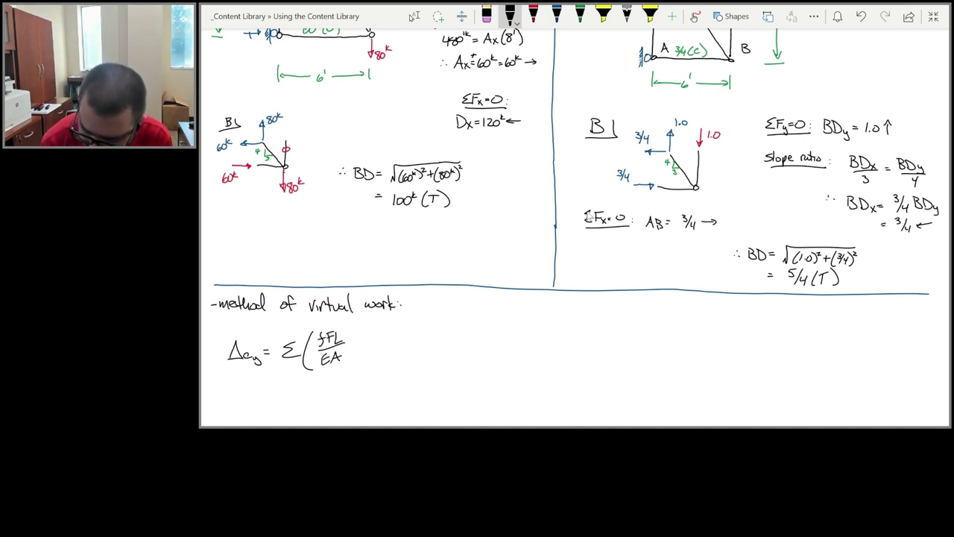
{"action": "left_click_drag", "start_coordinate": [352, 326], "coordinate": [353, 366]}
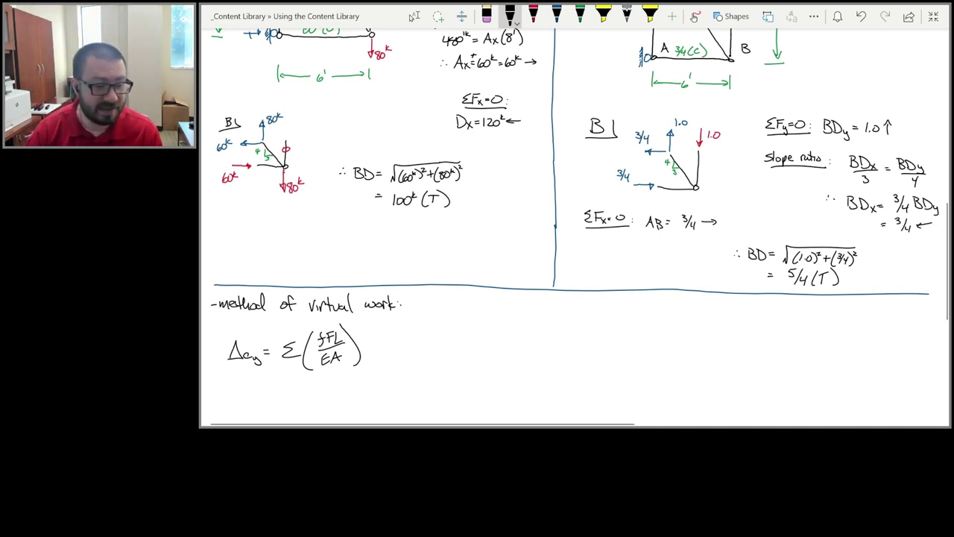
{"action": "left_click", "coordinate": [414, 16]}
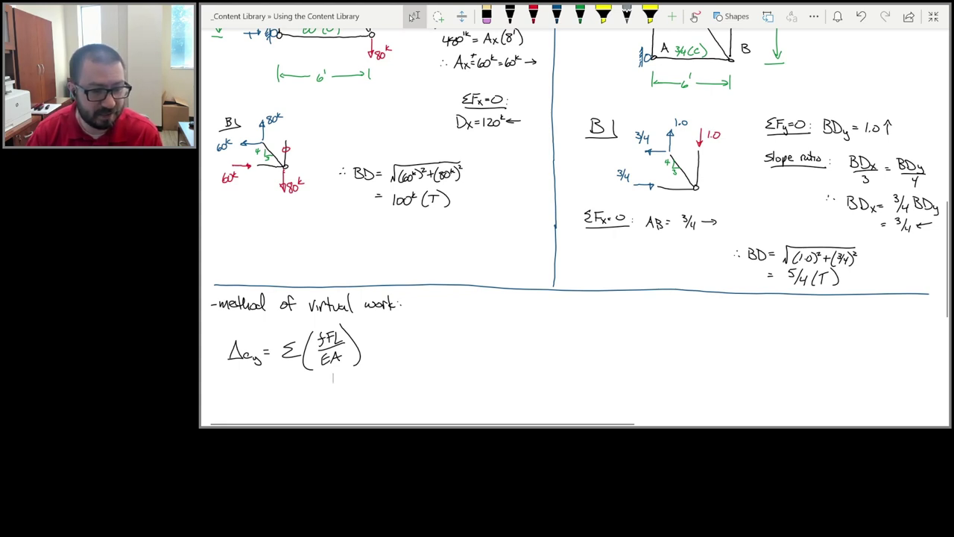
Switch to the blank Excel workbook and enter the column heading "Member" in cell B2.
{"action": "key", "text": "alt+Tab"}
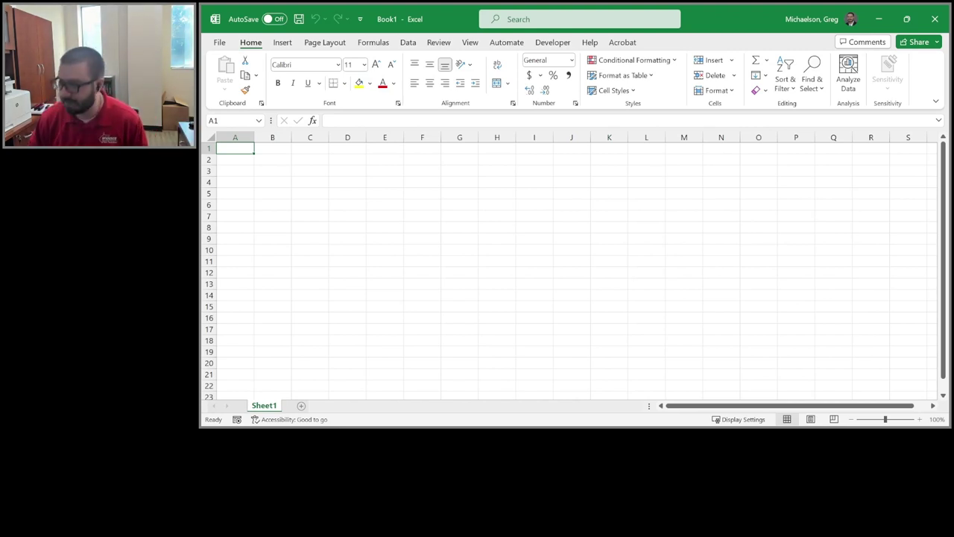
{"action": "left_click", "coordinate": [272, 159]}
{"action": "type", "text": "Member"}
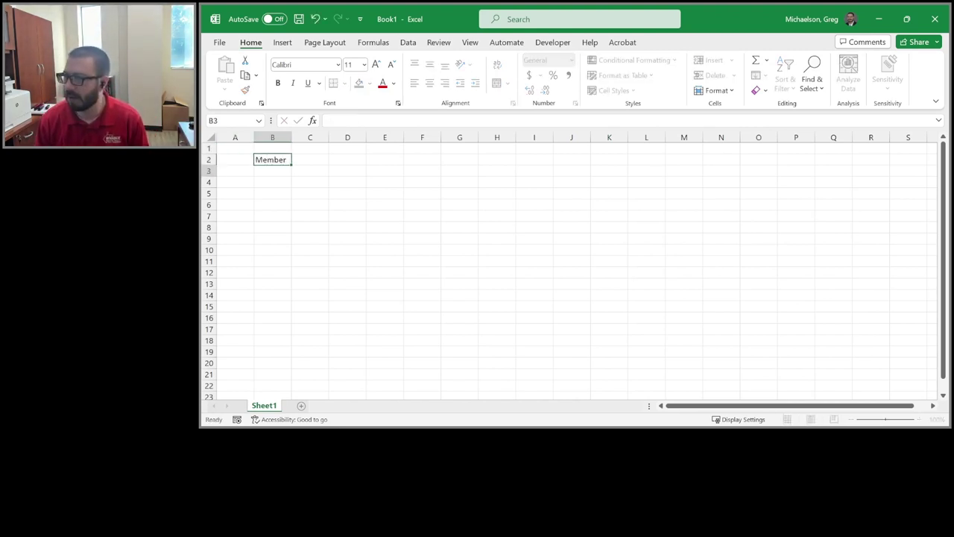
{"action": "key", "text": "Return"}
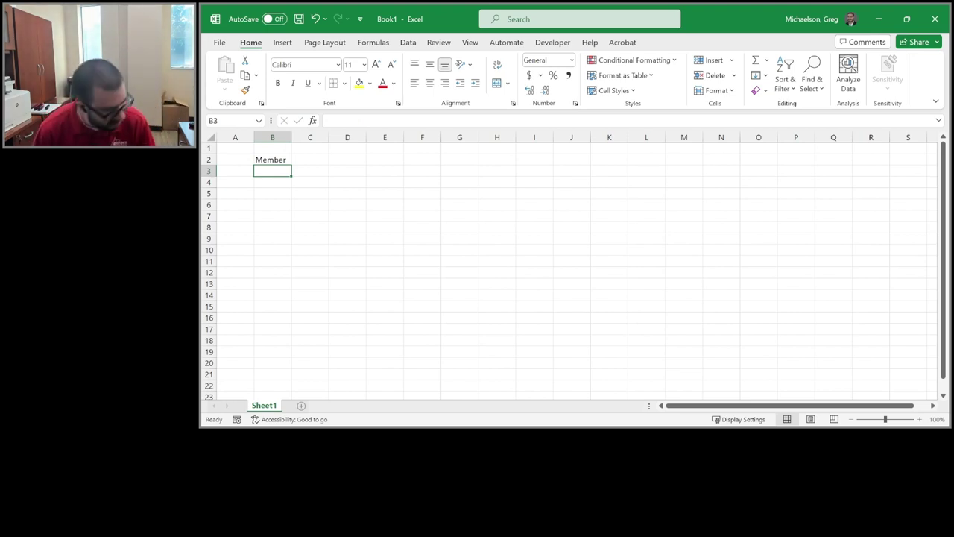
List the truss members AB, CD, AD, BC and BD in cells B3 to B7 under the Member heading.
{"action": "type", "text": "AB"}
{"action": "key", "text": "Return"}
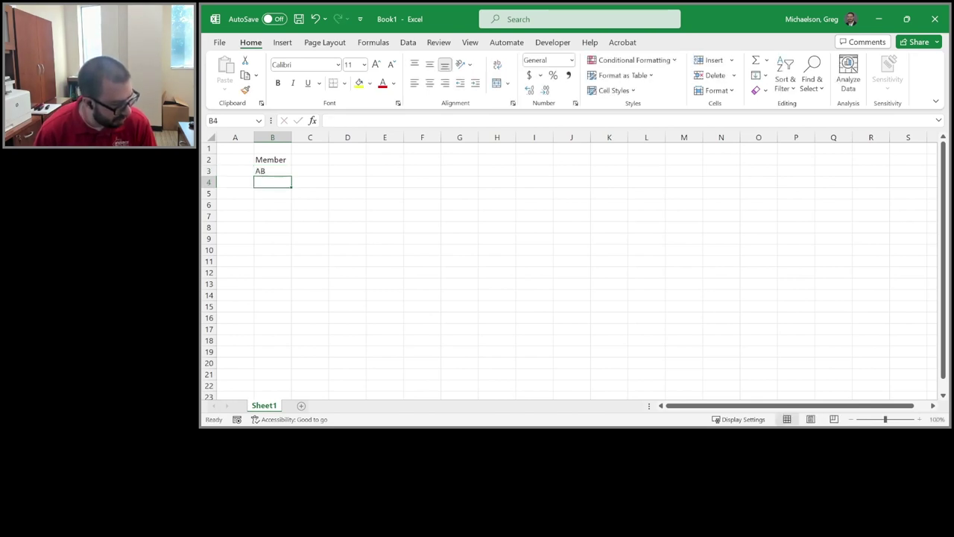
{"action": "type", "text": "CD"}
{"action": "key", "text": "Return"}
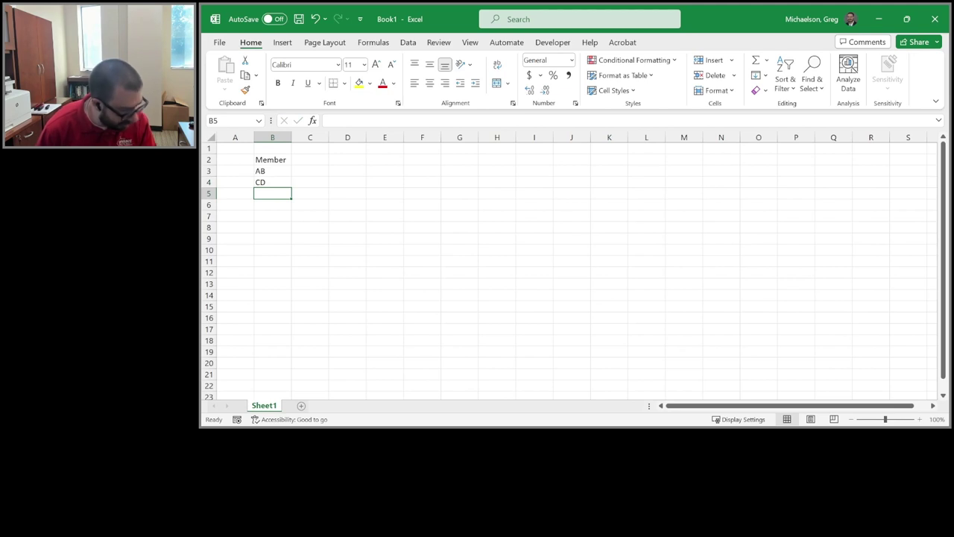
{"action": "type", "text": "AD"}
{"action": "key", "text": "Return"}
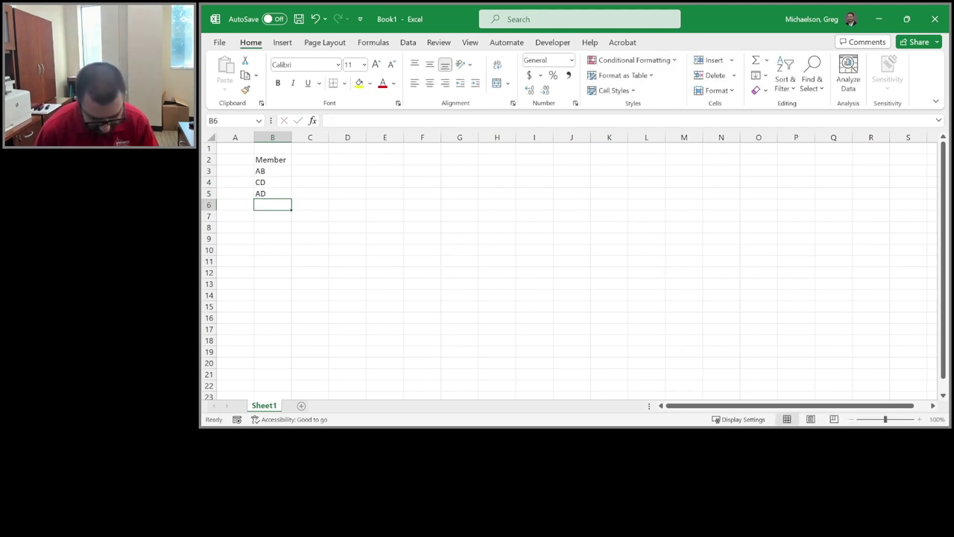
{"action": "type", "text": "BC"}
{"action": "key", "text": "Return"}
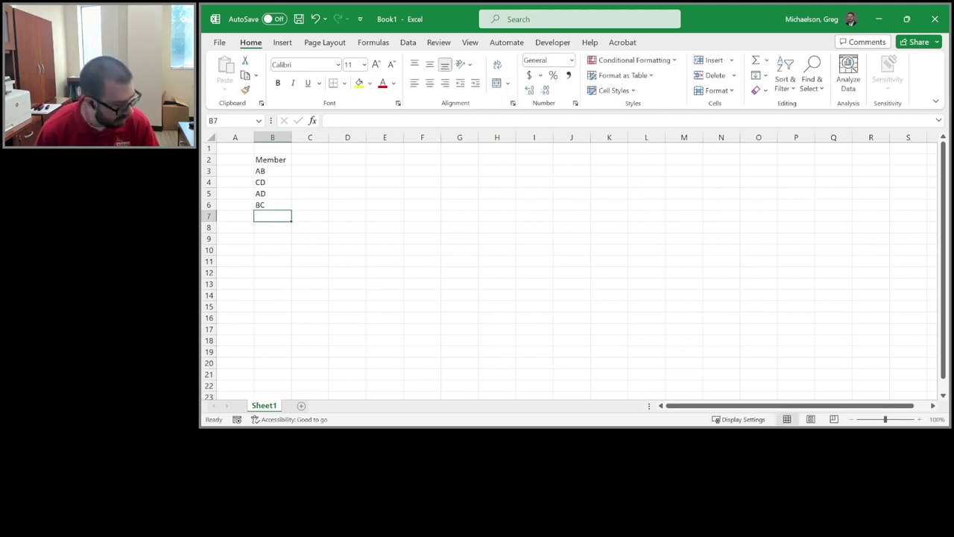
{"action": "type", "text": "BD"}
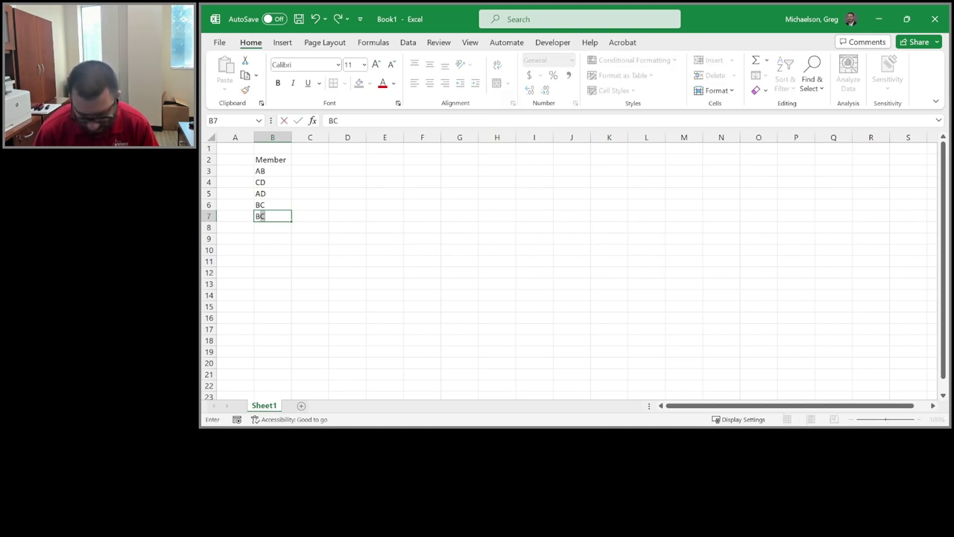
Label member AB as "horiz" in cell A3.
{"action": "key", "text": "Left"}
{"action": "key", "text": "Up"}
{"action": "key", "text": "Up"}
{"action": "key", "text": "Up"}
{"action": "key", "text": "Up"}
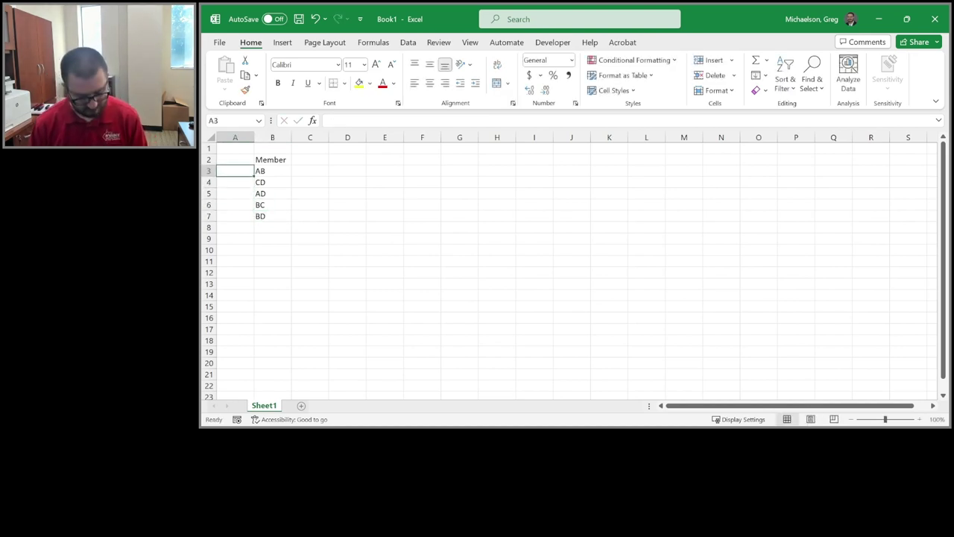
{"action": "type", "text": "horix"}
{"action": "key", "text": "Return"}
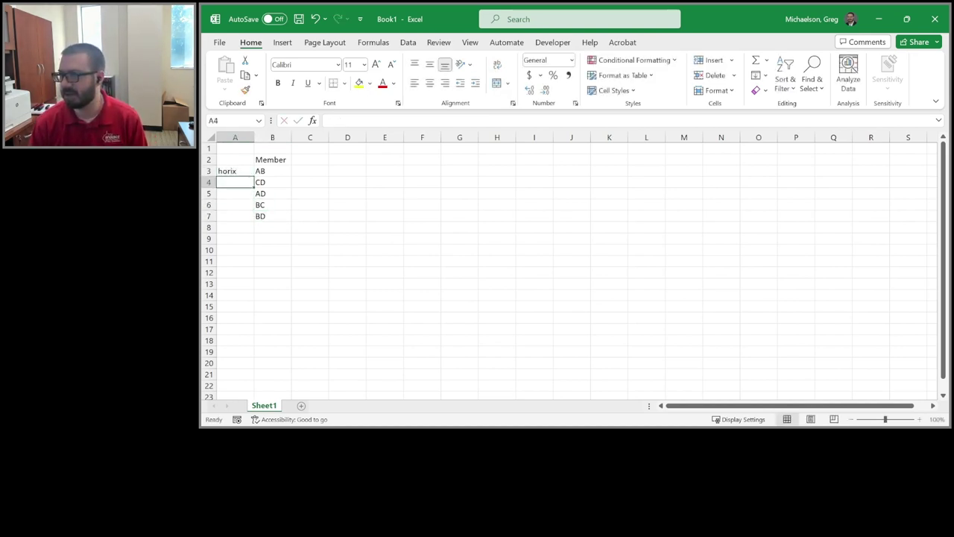
{"action": "key", "text": "Up"}
{"action": "type", "text": "hoi"}
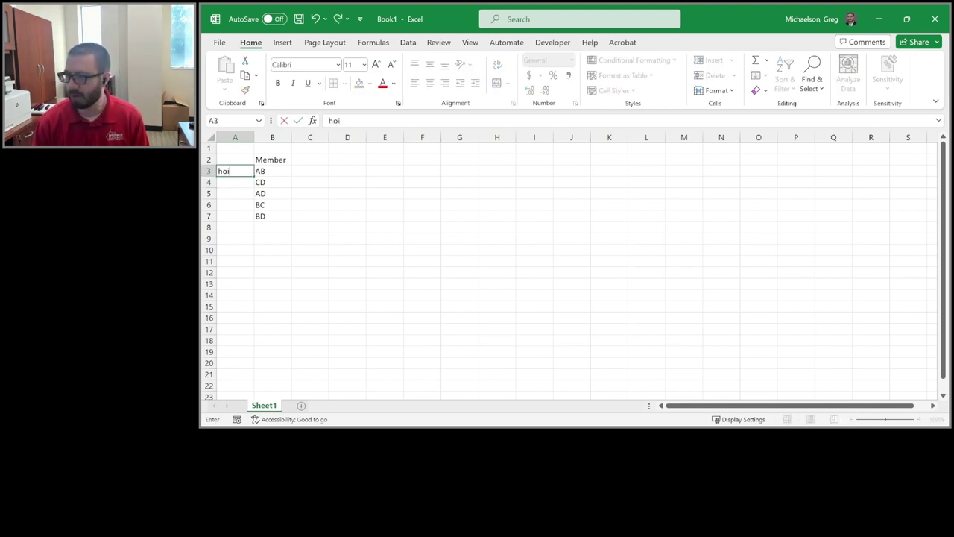
{"action": "key", "text": "BackSpace"}
{"action": "type", "text": "riz"}
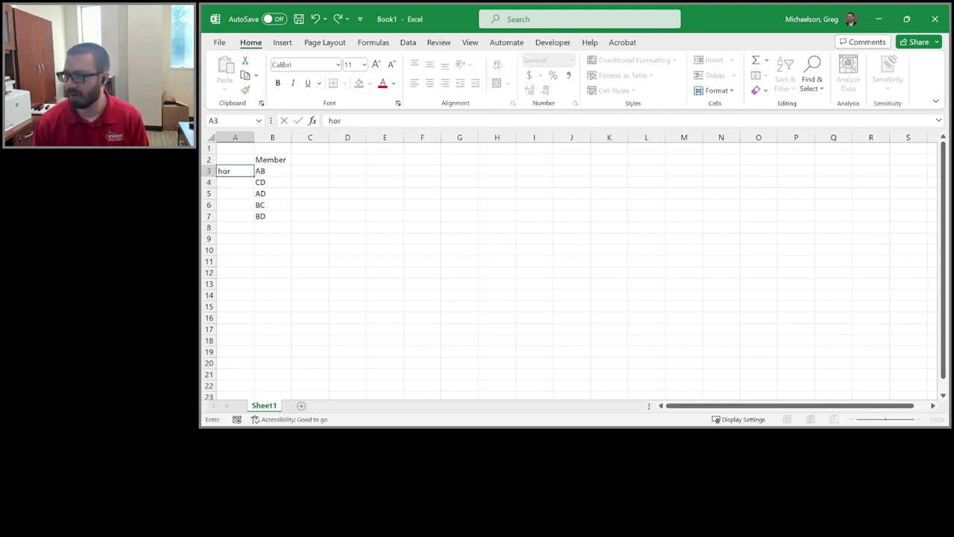
{"action": "key", "text": "Return"}
Copy the "horiz" label from A3 to A4 for member CD.
{"action": "key", "text": "Up"}
{"action": "key", "text": "ctrl+c"}
{"action": "key", "text": "Down"}
{"action": "key", "text": "ctrl+v"}
{"action": "key", "text": "Down"}
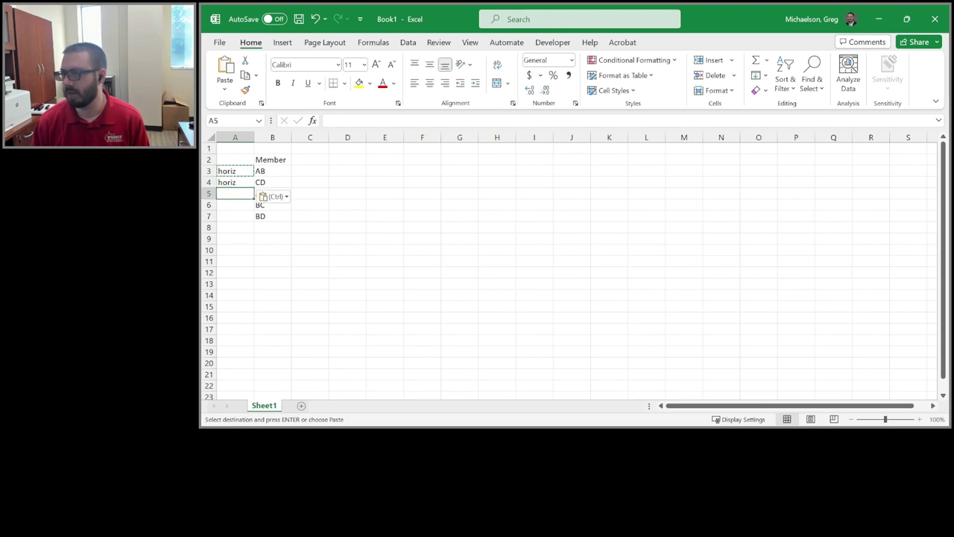
Label members AD and BC as "vert" and member BD as "diag" in cells A5 to A7.
{"action": "type", "text": "vert"}
{"action": "key", "text": "Return"}
{"action": "type", "text": "vert"}
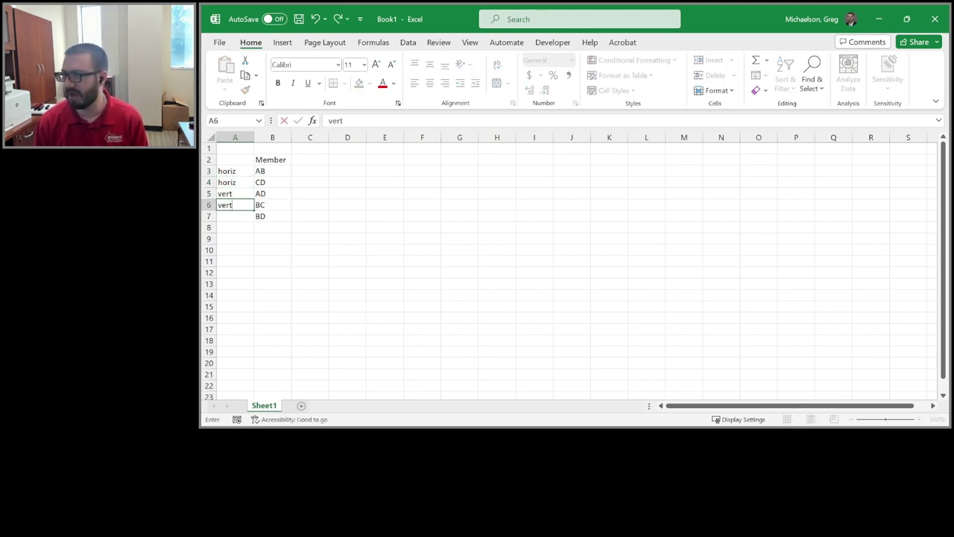
{"action": "key", "text": "Return"}
{"action": "type", "text": "diag"}
{"action": "key", "text": "Return"}
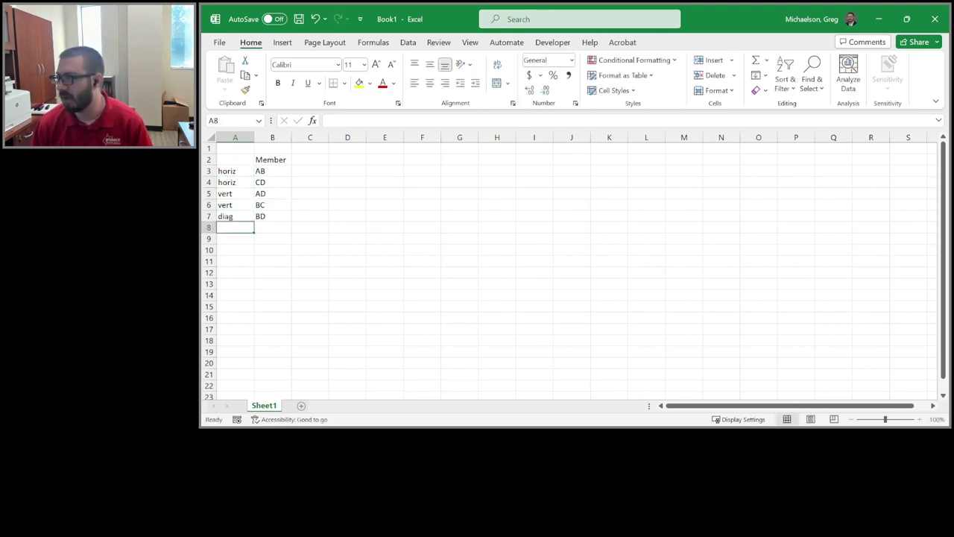
Clear the orientation labels from cells A3 to A7.
{"action": "key", "text": "Up"}
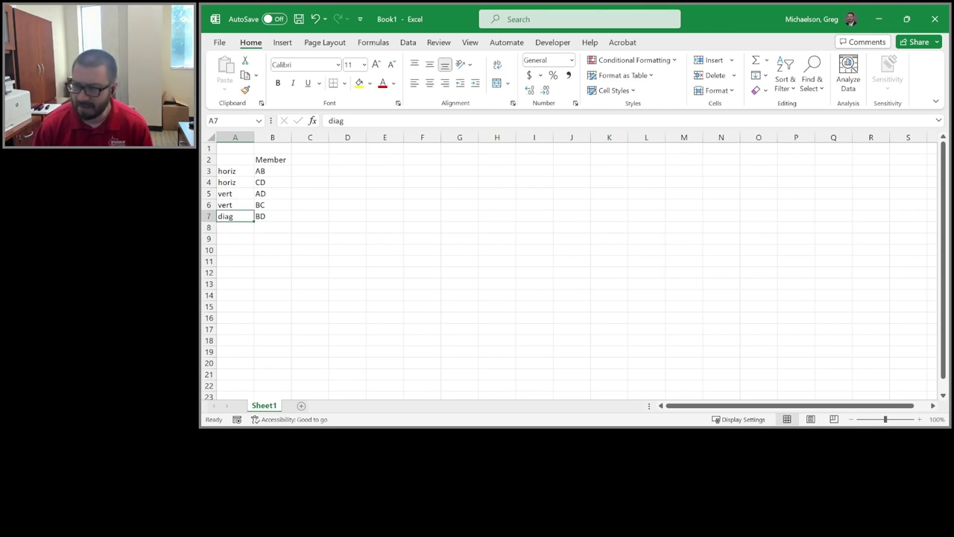
{"action": "key", "text": "shift+Up"}
{"action": "key", "text": "shift+Up"}
{"action": "key", "text": "shift+Up"}
{"action": "key", "text": "shift+Up"}
{"action": "key", "text": "Delete"}
Enter the column headings f, F and L in cells C2, D2 and E2, beside the Member heading.
{"action": "left_click", "coordinate": [272, 193]}
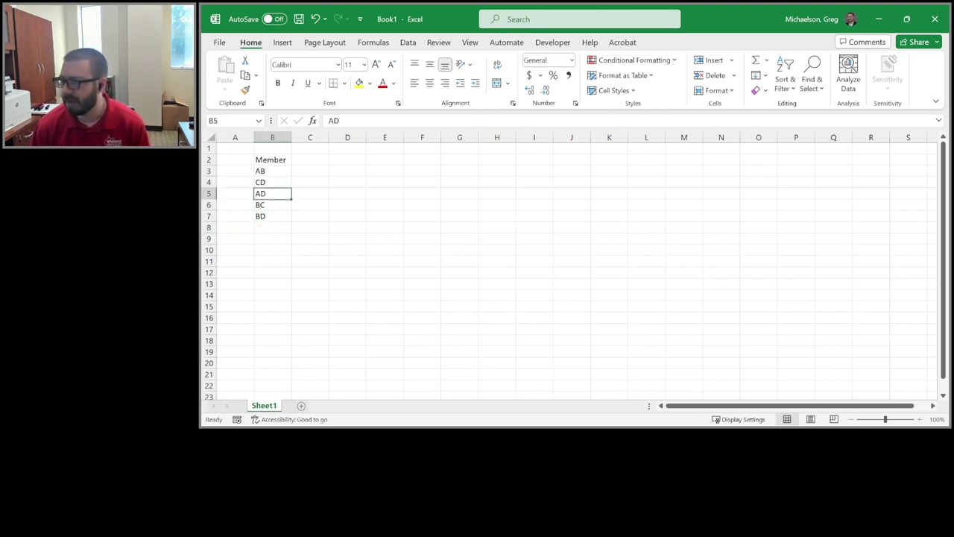
{"action": "key", "text": "Up"}
{"action": "key", "text": "Up"}
{"action": "key", "text": "Up"}
{"action": "key", "text": "Right"}
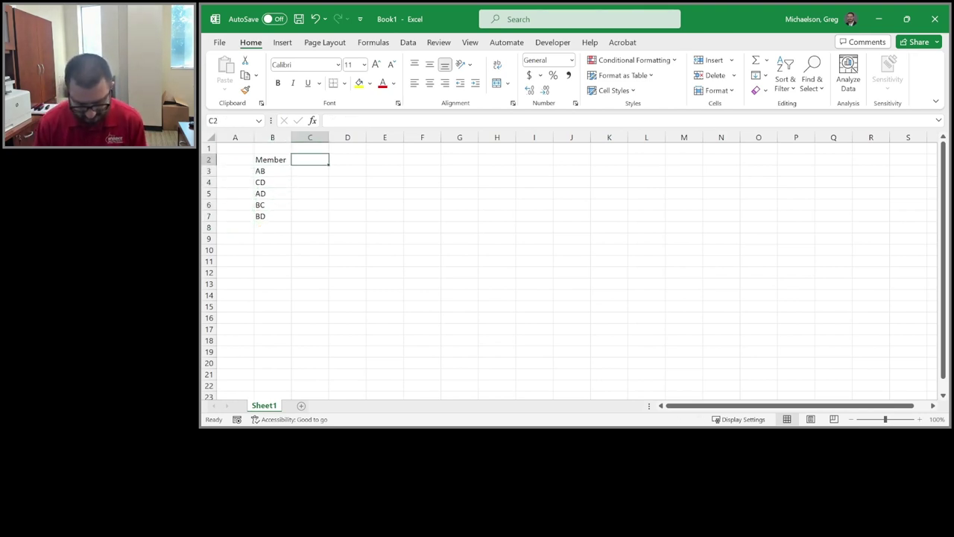
{"action": "type", "text": "f"}
{"action": "key", "text": "Right"}
{"action": "type", "text": "F"}
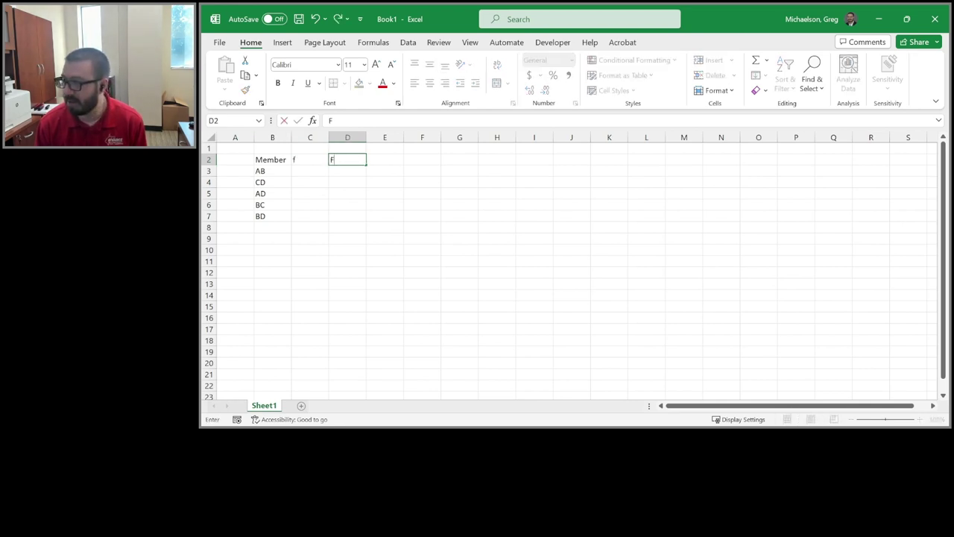
{"action": "key", "text": "Right"}
{"action": "type", "text": "L"}
{"action": "key", "text": "Right"}
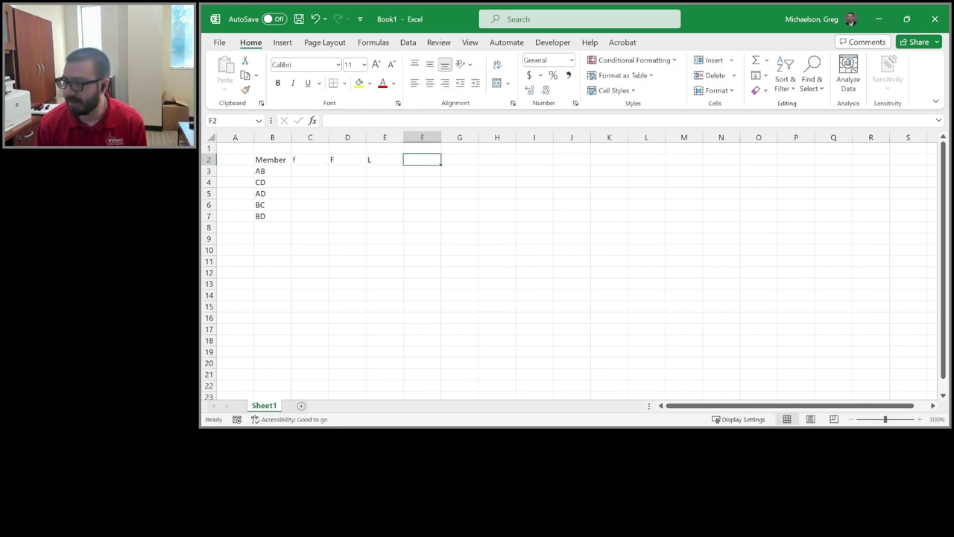
Enter the column headings E, A and fFL/EA in cells F2, G2 and H2.
{"action": "type", "text": "E"}
{"action": "key", "text": "Right"}
{"action": "type", "text": "A"}
{"action": "key", "text": "Right"}
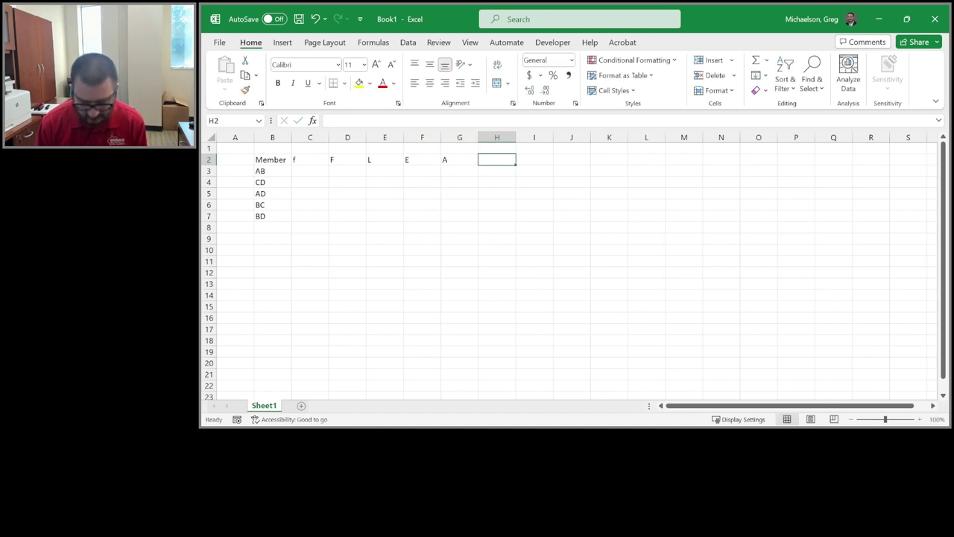
{"action": "type", "text": "f"}
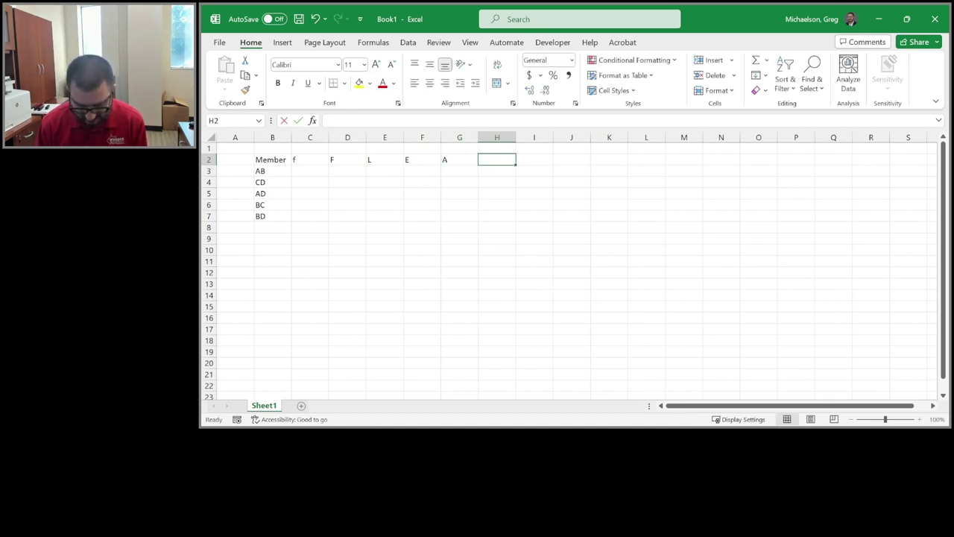
{"action": "type", "text": "FL/"}
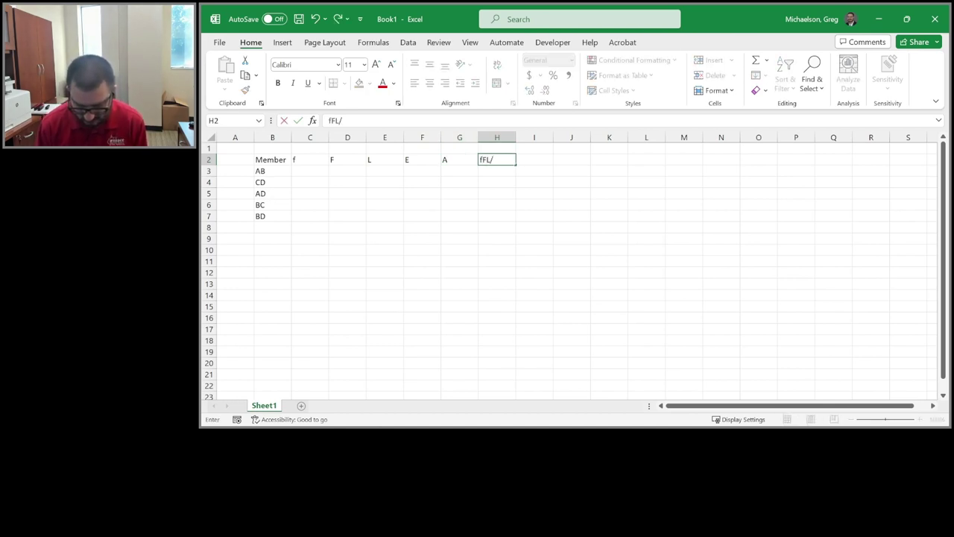
{"action": "type", "text": "EA"}
{"action": "key", "text": "Return"}
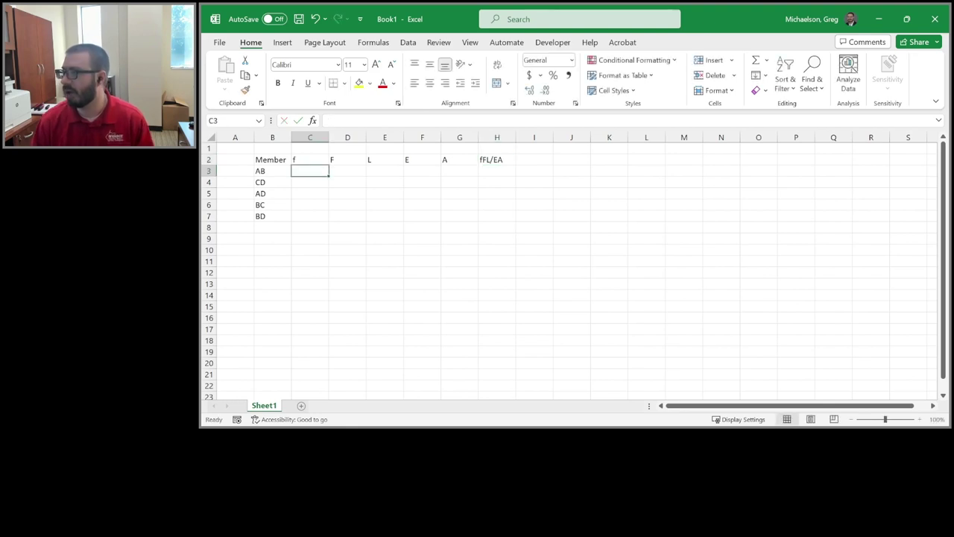
Add units to the force and length headings, making D2 "F [k]" and E2 "L [in]".
{"action": "left_click", "coordinate": [310, 159]}
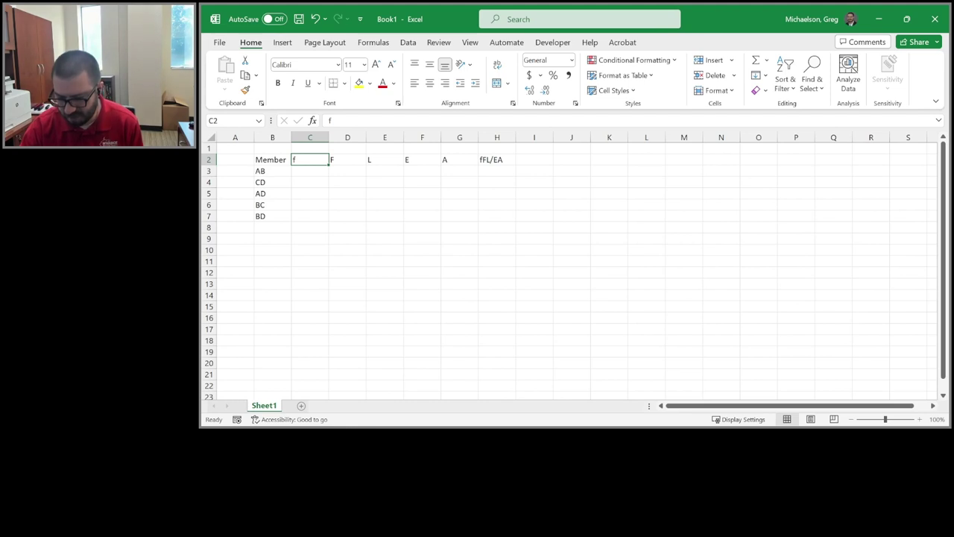
{"action": "left_click", "coordinate": [355, 159]}
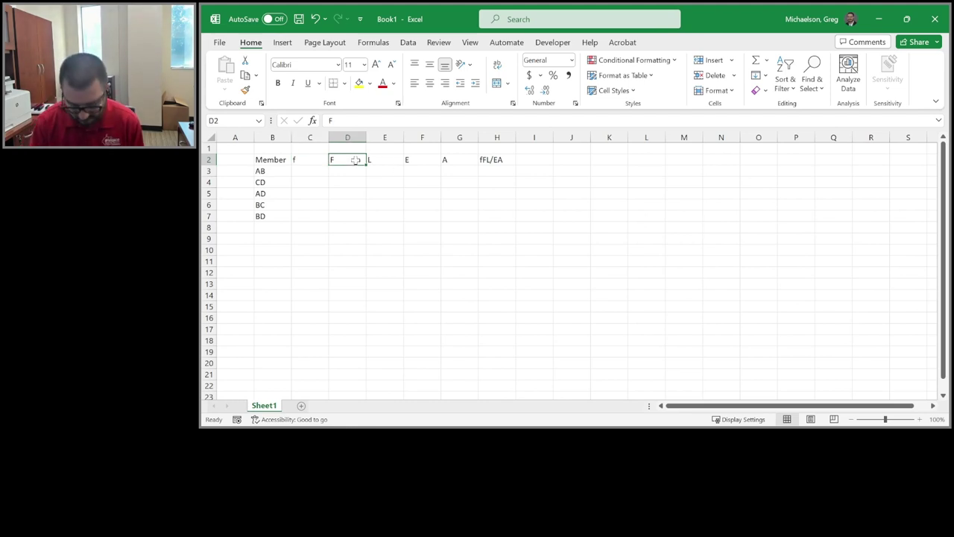
{"action": "type", "text": "F [k]"}
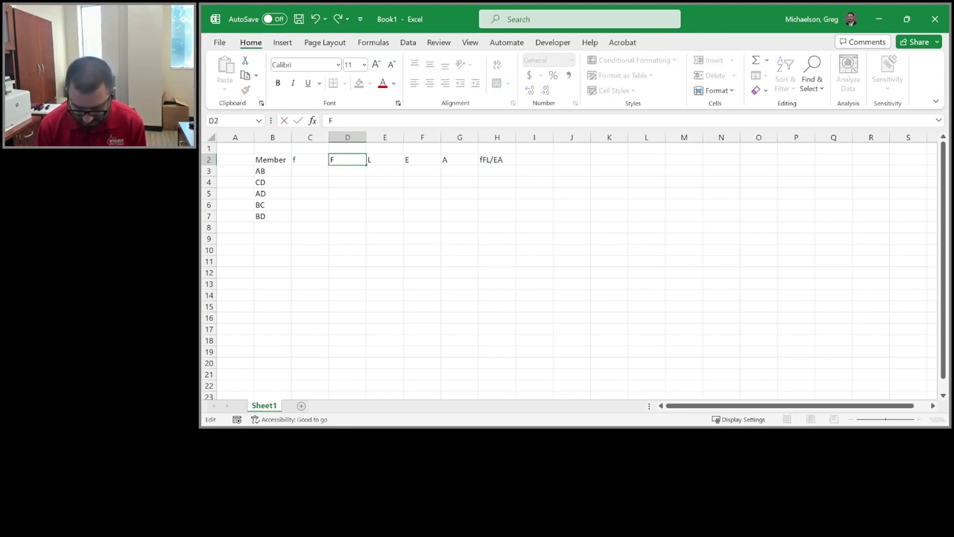
{"action": "key", "text": "Tab"}
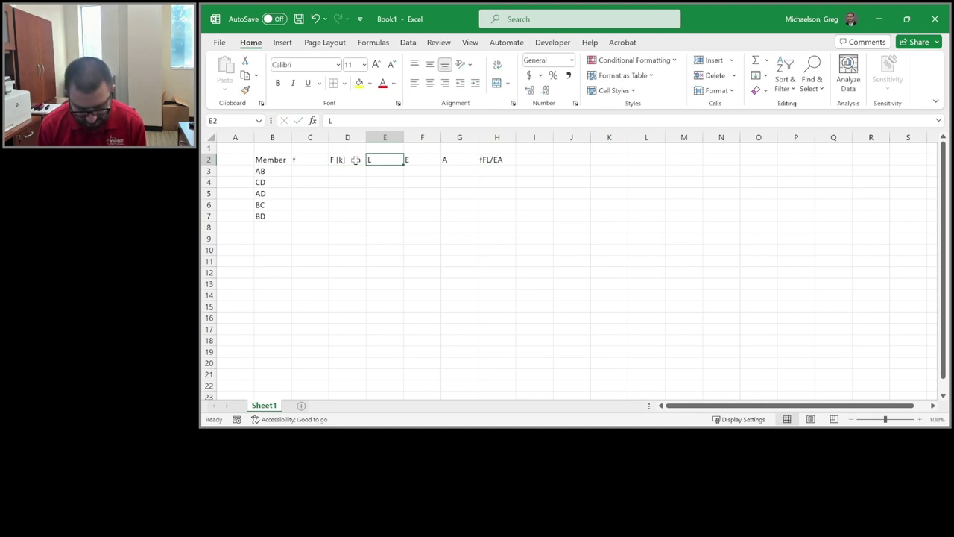
{"action": "key", "text": "Left"}
{"action": "key", "text": "Left"}
{"action": "key", "text": "Left"}
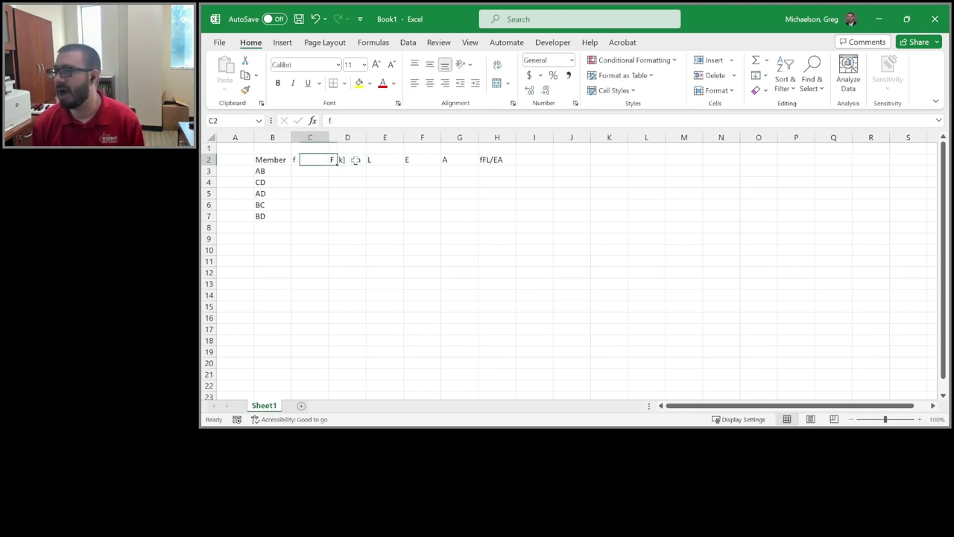
{"action": "key", "text": "Right"}
{"action": "key", "text": "Right"}
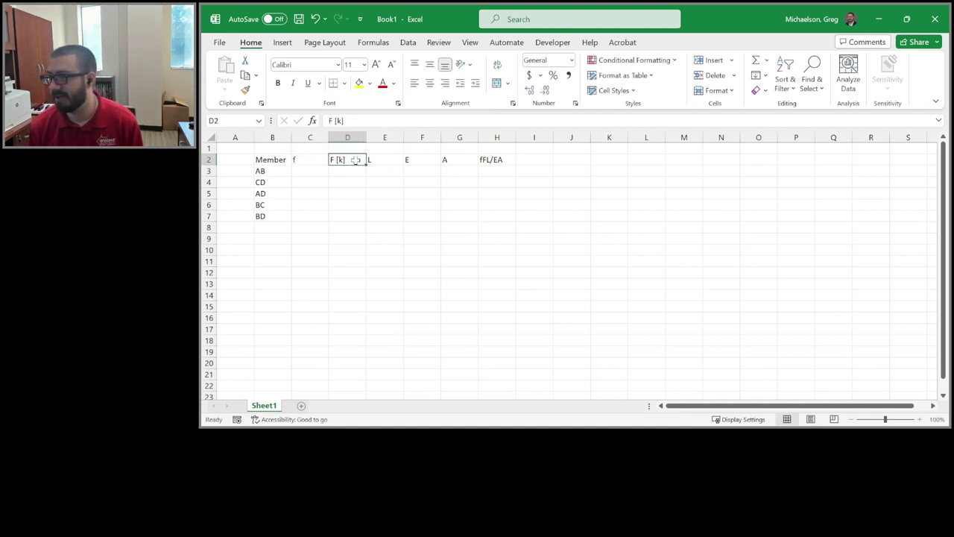
{"action": "key", "text": "Right"}
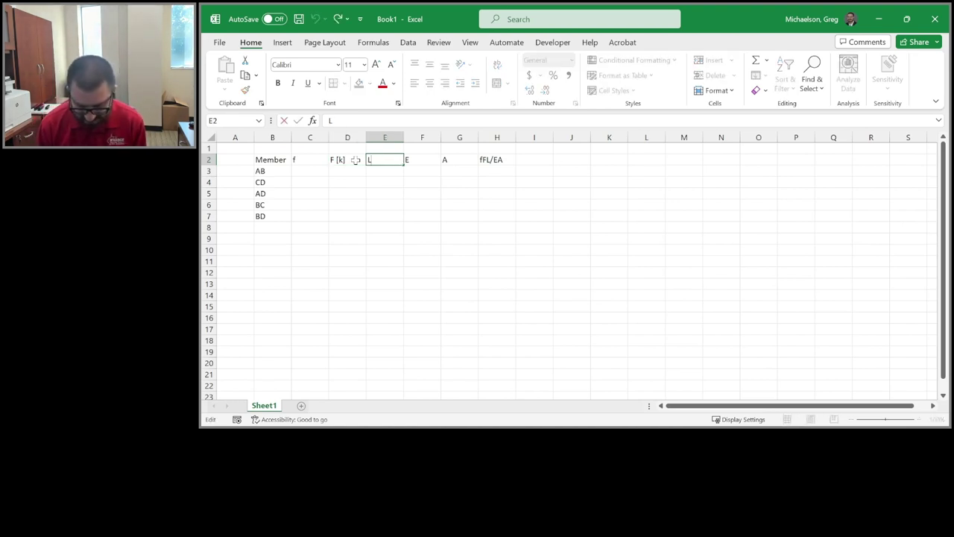
{"action": "type", "text": "L [in]"}
{"action": "key", "text": "Right"}
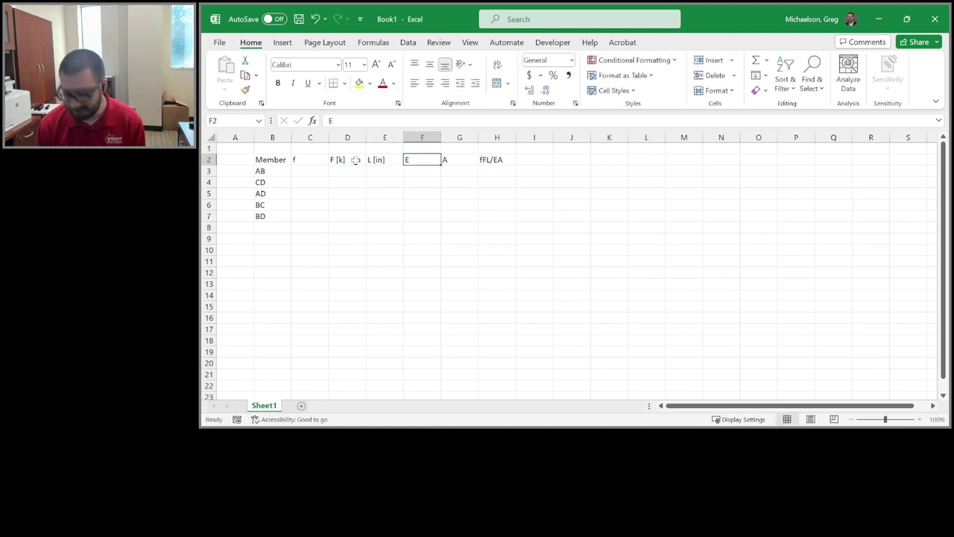
Add the unit to the elastic modulus heading in F2 so that it reads "E [ksi]".
{"action": "type", "text": "E [ksi"}
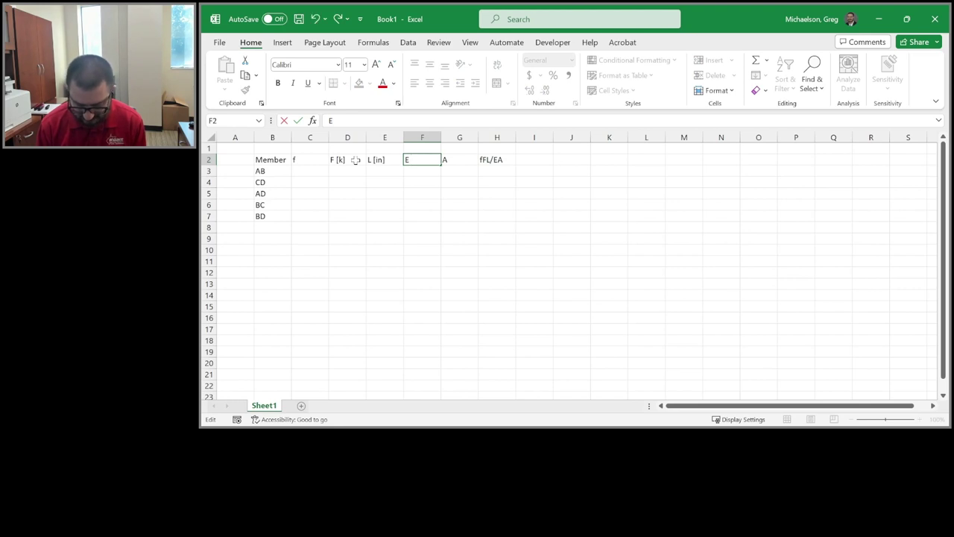
{"action": "key", "text": "Right"}
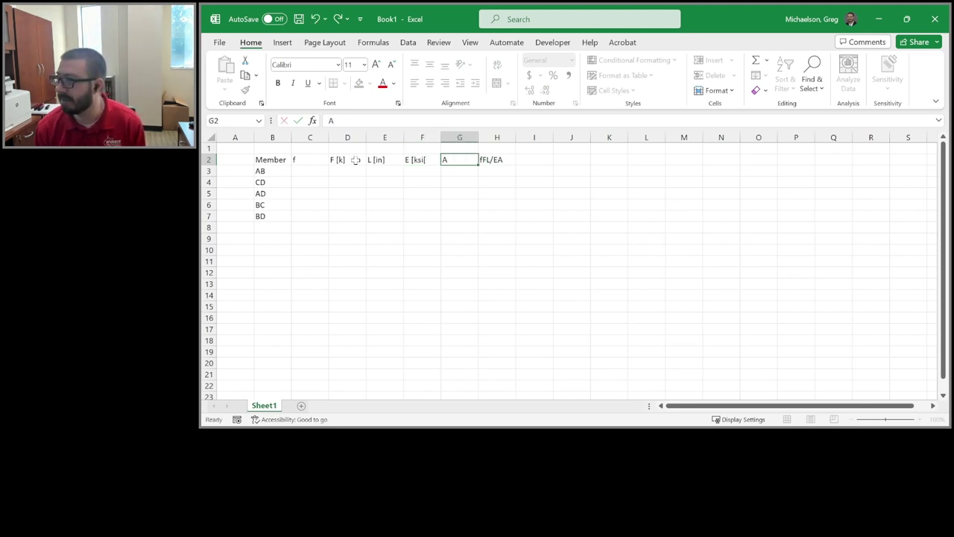
{"action": "key", "text": "Left"}
{"action": "key", "text": "F2"}
{"action": "type", "text": "["}
{"action": "key", "text": "BackSpace"}
{"action": "type", "text": "]"}
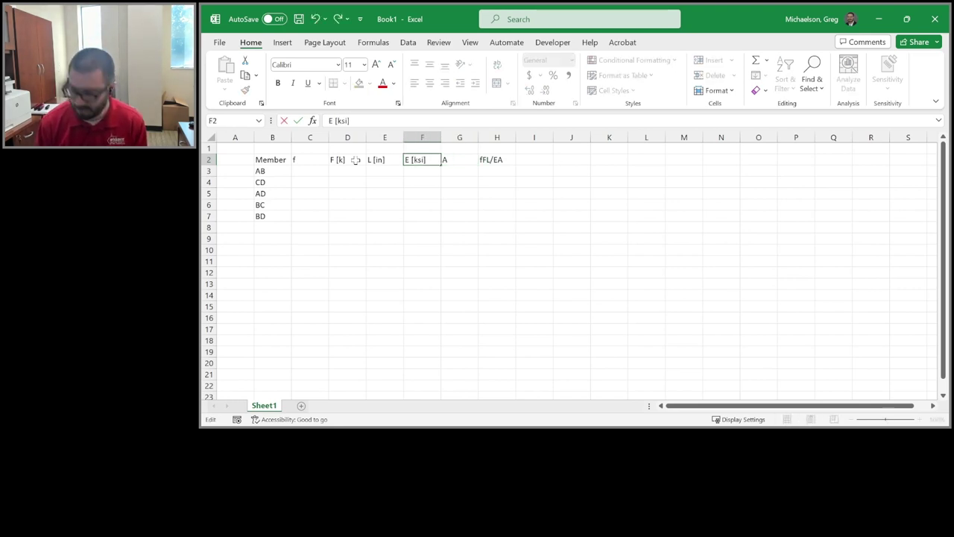
{"action": "key", "text": "Tab"}
Add the unit to the area heading in G2 so that it reads "A [in2]".
{"action": "key", "text": "F2"}
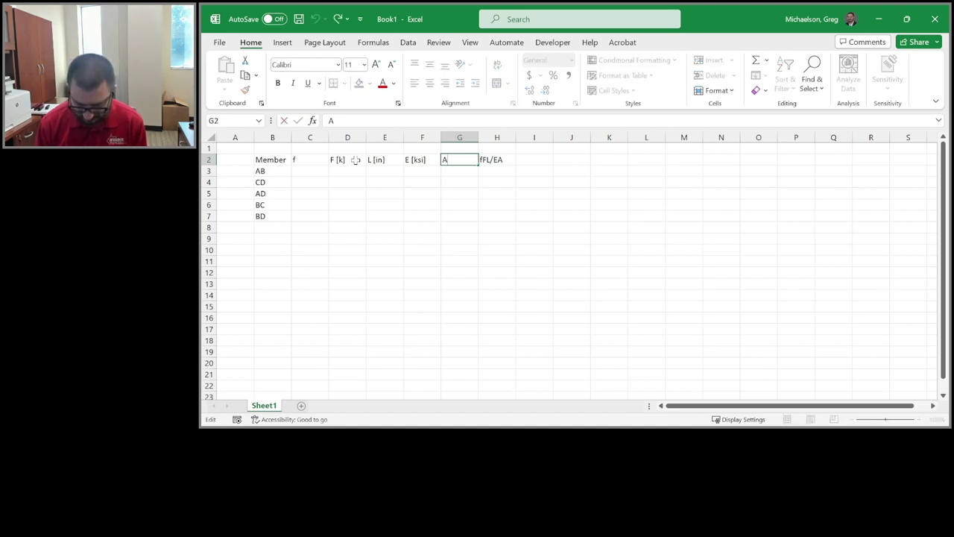
{"action": "type", "text": "[in2"}
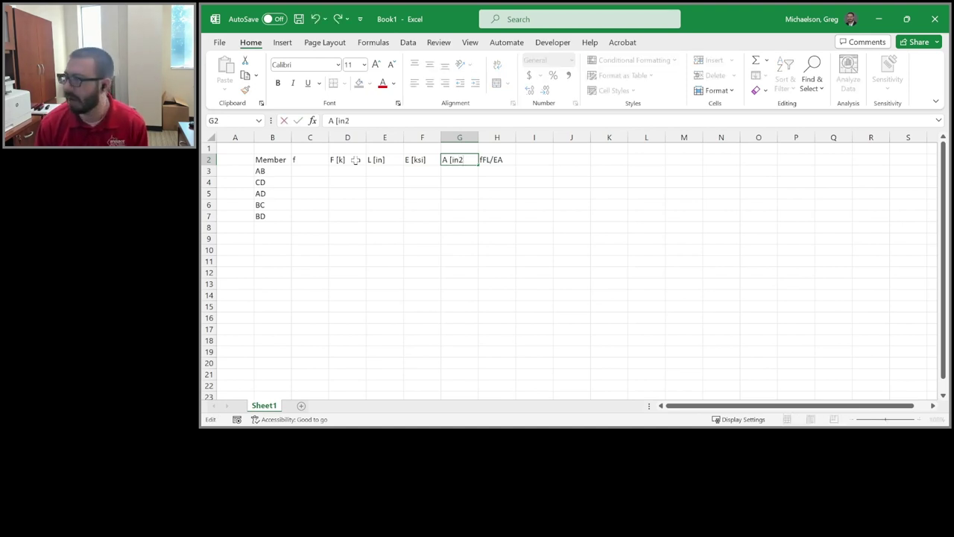
{"action": "type", "text": "]"}
{"action": "key", "text": "Tab"}
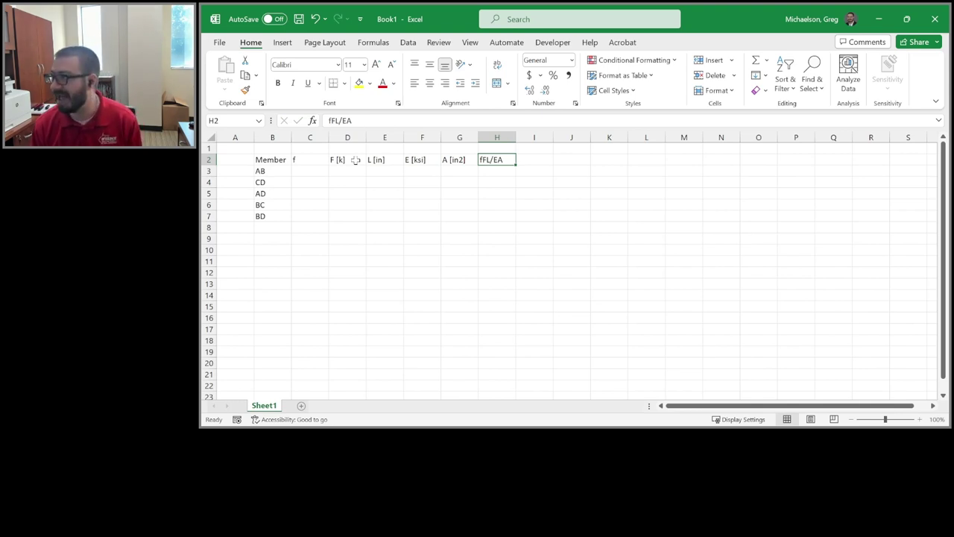
Change the heading in H2 to "fFL/EA [in]" and autofit column H to its contents.
{"action": "key", "text": "F2"}
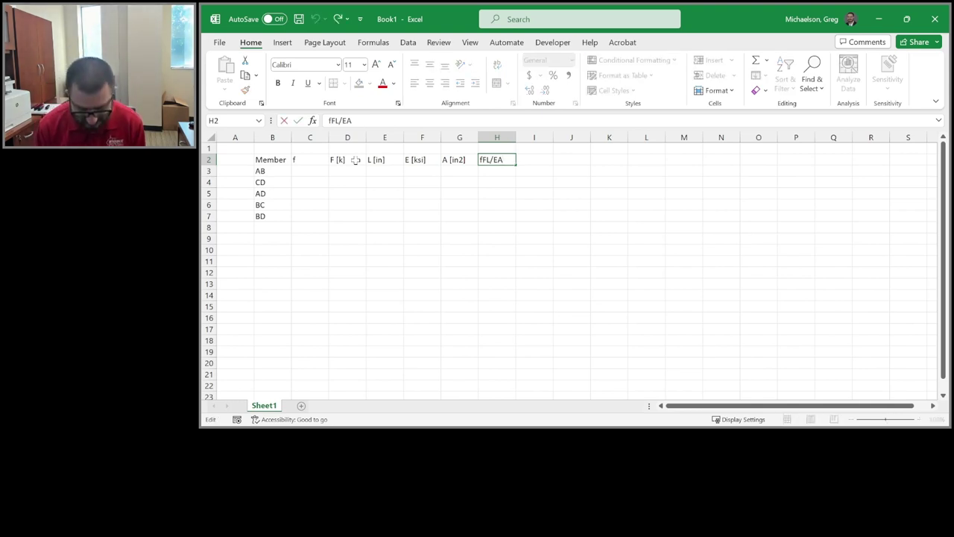
{"action": "type", "text": "[in"}
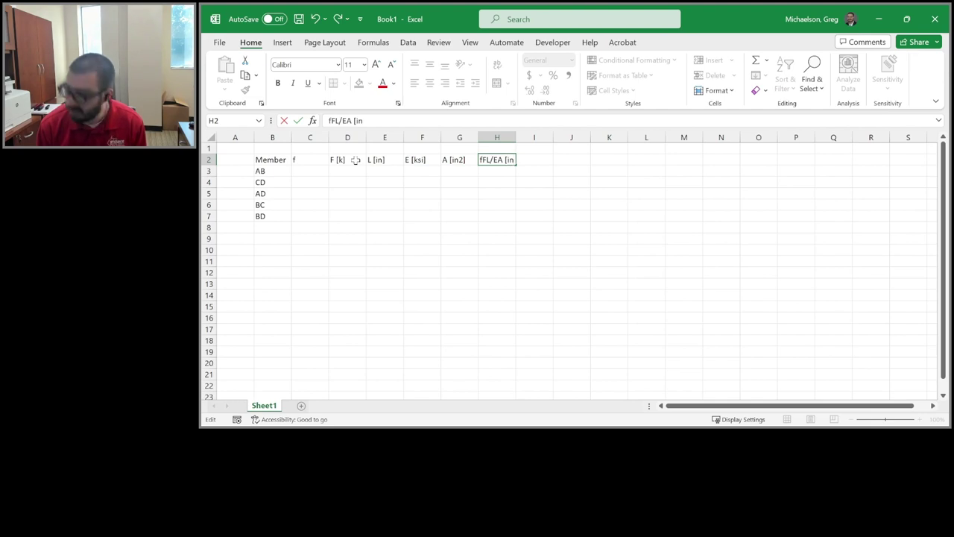
{"action": "type", "text": "]"}
{"action": "key", "text": "Return"}
{"action": "key", "text": "Left"}
{"action": "key", "text": "Left"}
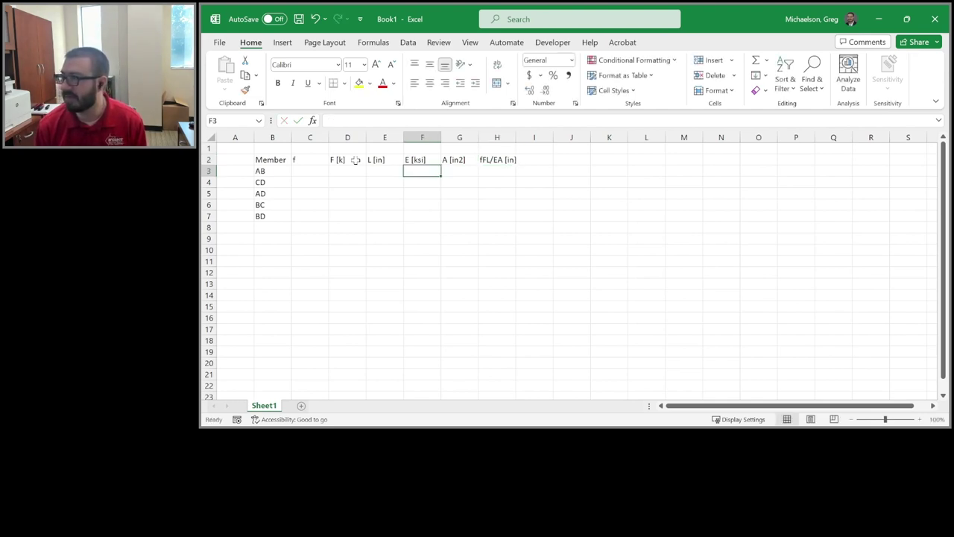
{"action": "left_click", "coordinate": [497, 137]}
{"action": "double_click", "coordinate": [515, 137]}
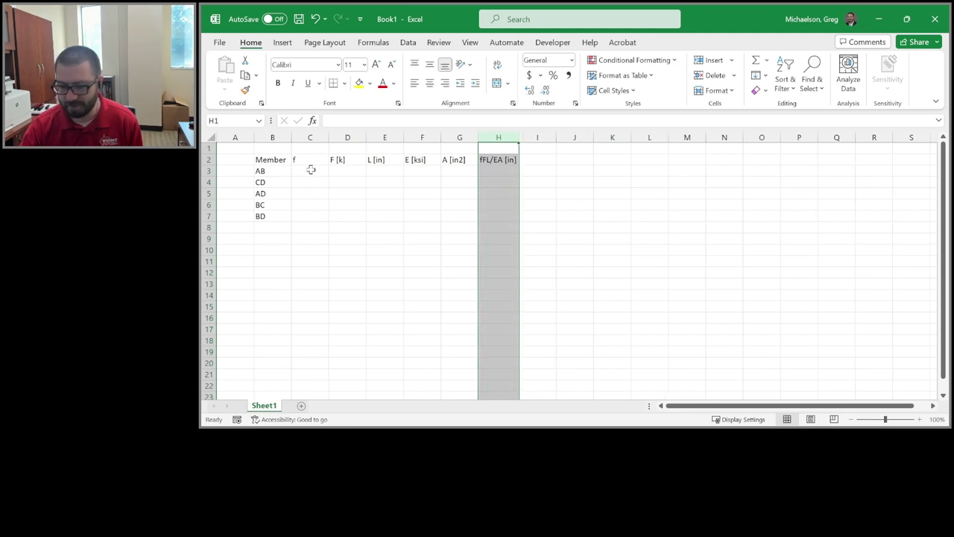
Check the elastic modulus in the truss example notes, return to the spreadsheet and enter 29000 for member AB in F3.
{"action": "left_click", "coordinate": [310, 170]}
{"action": "key", "text": "Down"}
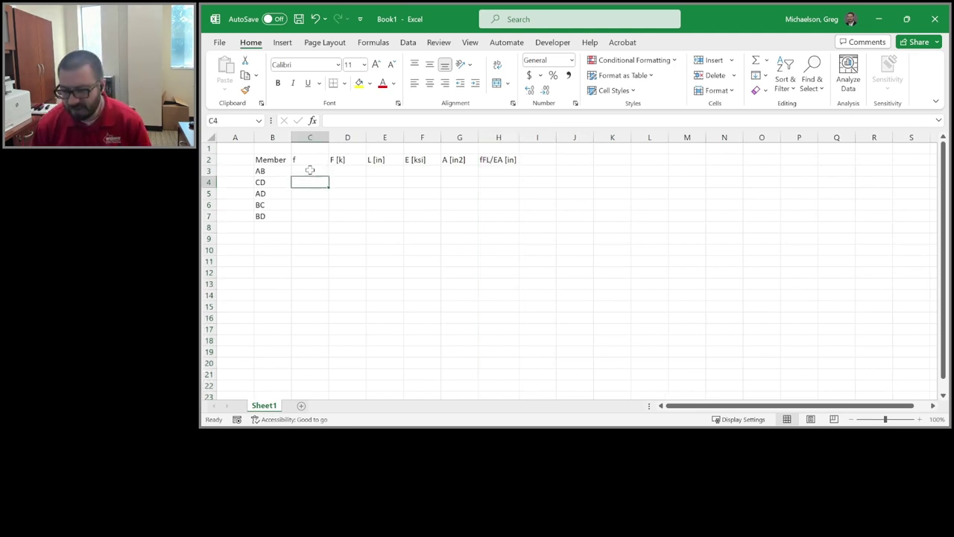
{"action": "key", "text": "Down"}
{"action": "key", "text": "Up"}
{"action": "key", "text": "Up"}
{"action": "key", "text": "Up"}
{"action": "key", "text": "Right"}
{"action": "key", "text": "Right"}
{"action": "key", "text": "Right"}
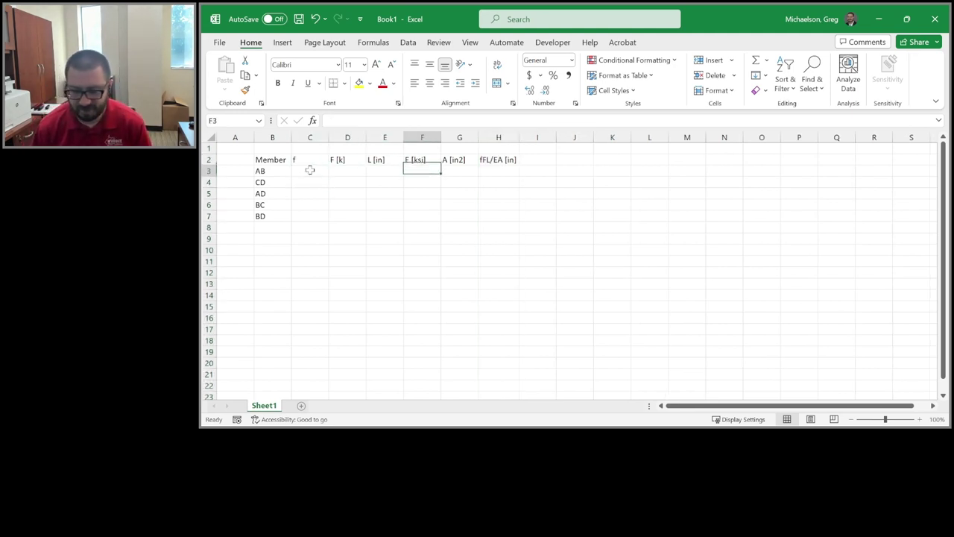
{"action": "key", "text": "Down"}
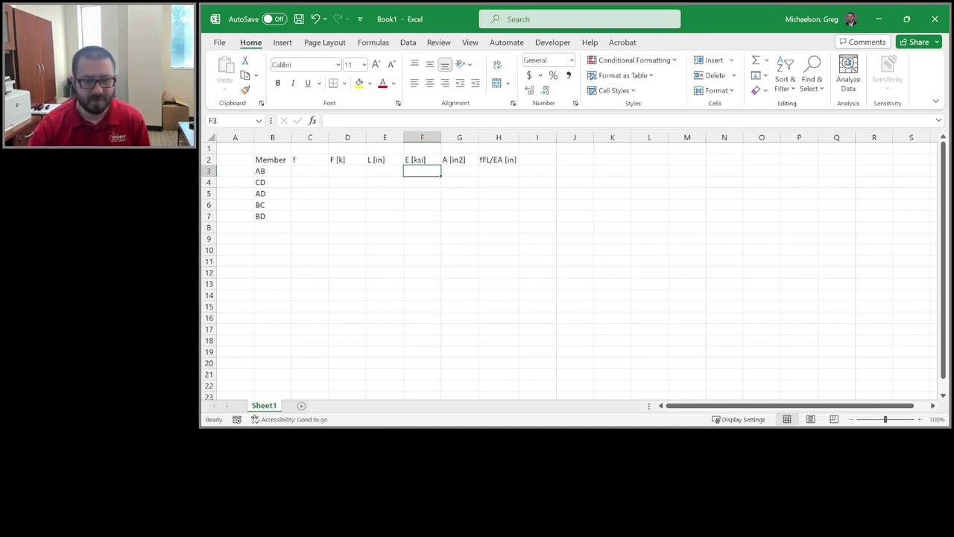
{"action": "key", "text": "alt+Tab"}
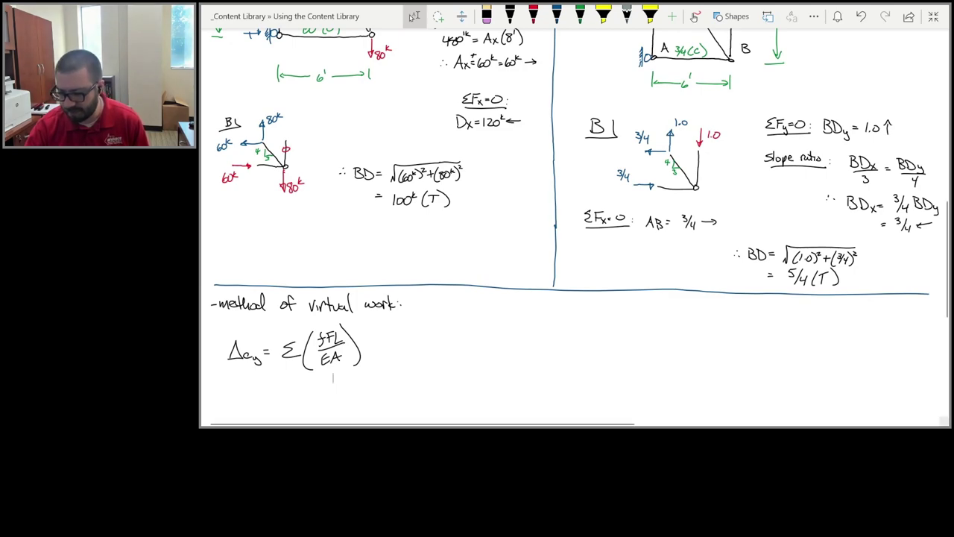
{"action": "scroll", "coordinate": [332, 378], "scroll_direction": "up", "scroll_amount": 10}
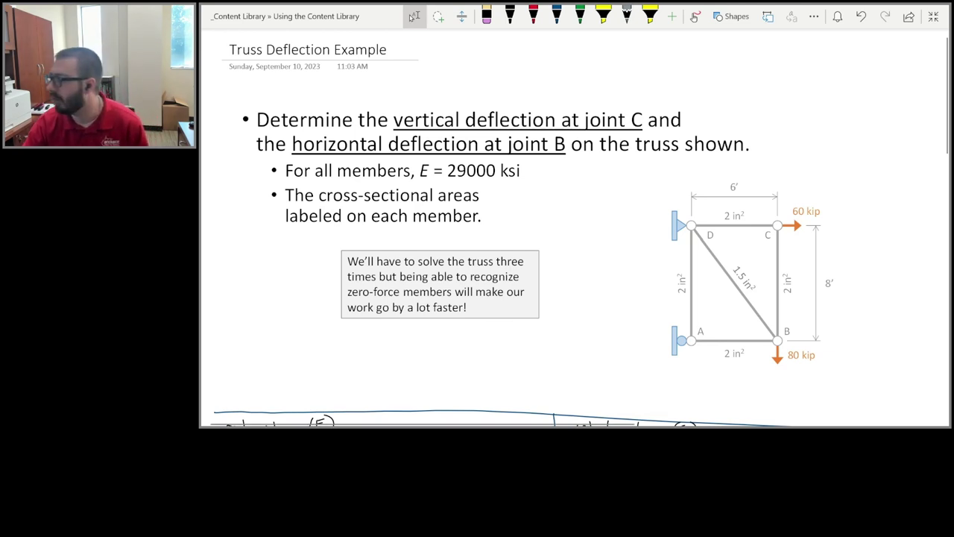
{"action": "key", "text": "alt+Tab"}
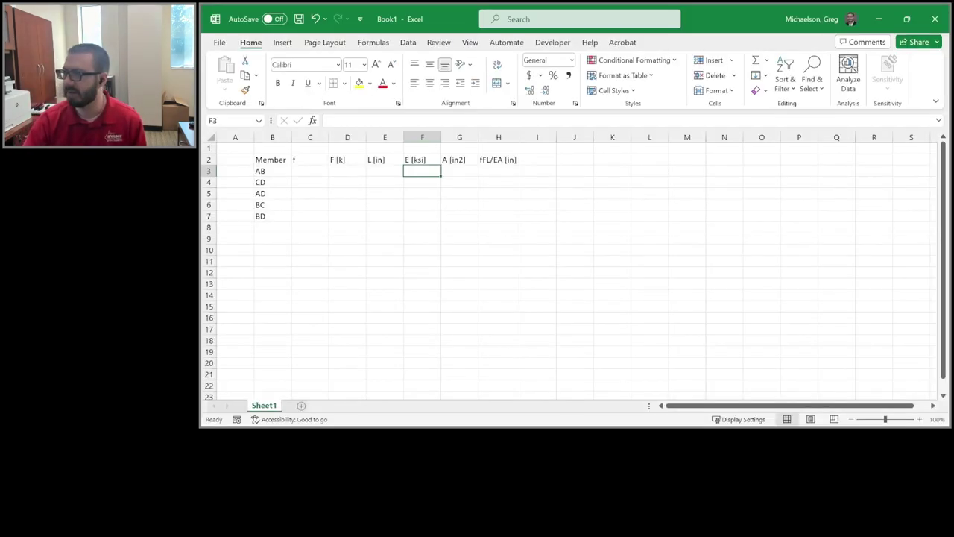
{"action": "type", "text": "00"}
{"action": "key", "text": "Return"}
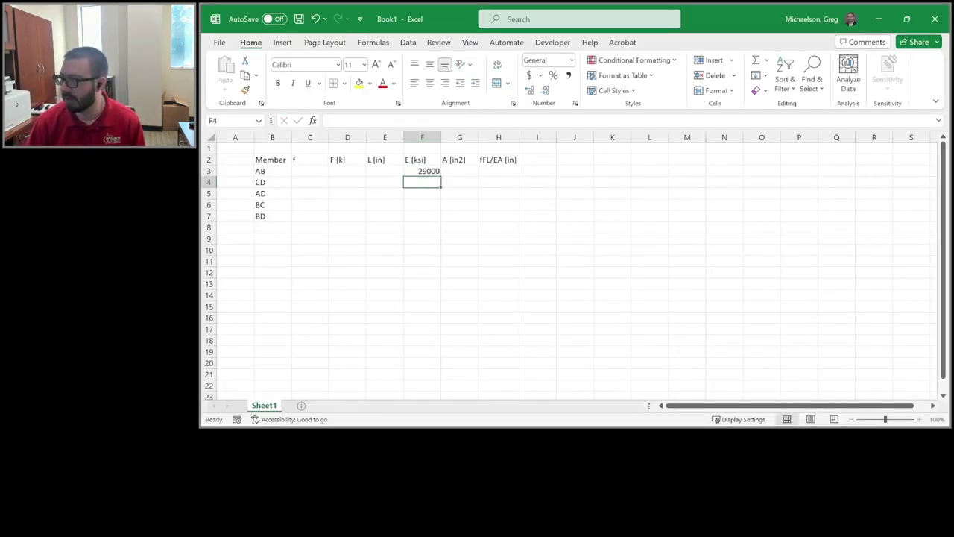
Copy member AB's E value from F3 to the other four members in F4 to F7.
{"action": "type", "text": "1"}
{"action": "key", "text": "Up"}
{"action": "key", "text": "ctrl+c"}
{"action": "key", "text": "Down"}
{"action": "key", "text": "ctrl+v"}
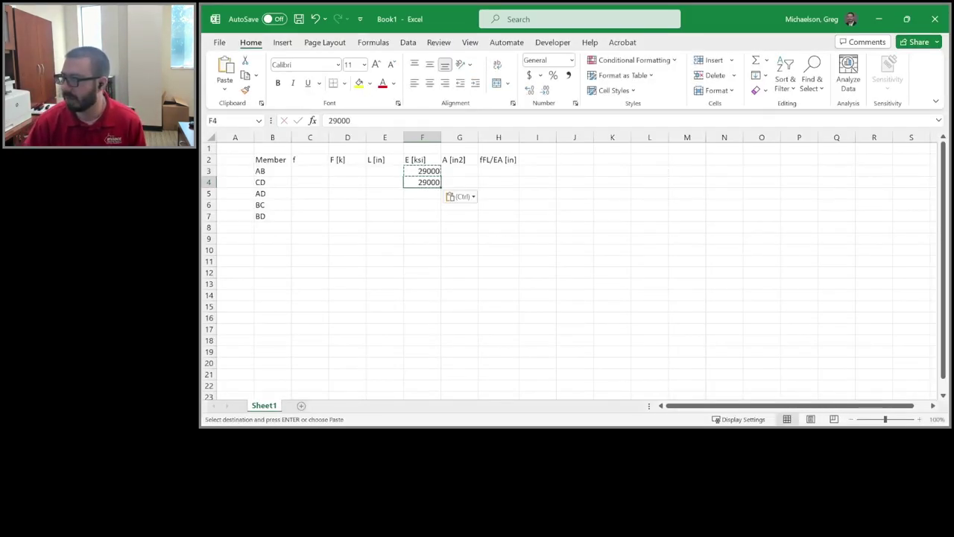
{"action": "key", "text": "Down"}
{"action": "key", "text": "ctrl+v"}
{"action": "key", "text": "Down"}
{"action": "key", "text": "ctrl+v"}
{"action": "key", "text": "Down"}
{"action": "key", "text": "ctrl+v"}
Enter the cross-sectional areas in column G: 2 for members AB, CD, AD and BC, and 1.5 for BD.
{"action": "key", "text": "Up"}
{"action": "key", "text": "Up"}
{"action": "key", "text": "Up"}
{"action": "key", "text": "Up"}
{"action": "key", "text": "Right"}
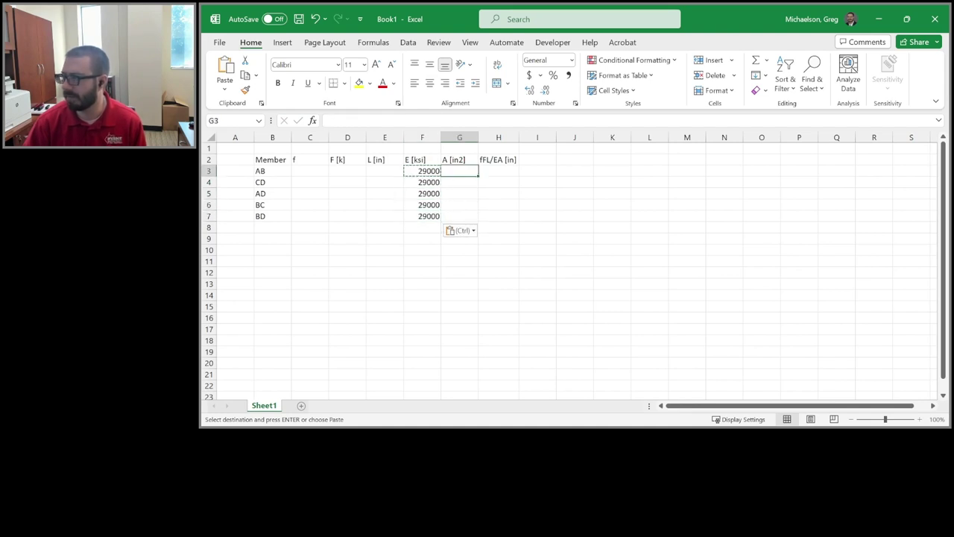
{"action": "type", "text": "2"}
{"action": "key", "text": "Return"}
{"action": "type", "text": "2"}
{"action": "key", "text": "Return"}
{"action": "type", "text": "2"}
{"action": "key", "text": "Return"}
{"action": "type", "text": "2"}
{"action": "key", "text": "Return"}
{"action": "type", "text": "1.5"}
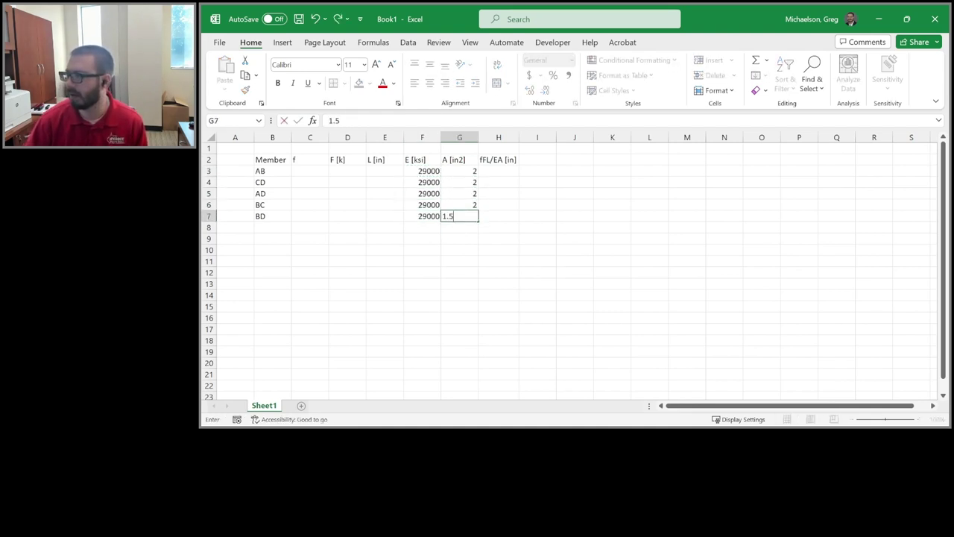
{"action": "key", "text": "Return"}
Enter member AB's length in E3 as =6*12 and copy it to member CD in E4.
{"action": "key", "text": "Up"}
{"action": "key", "text": "Up"}
{"action": "key", "text": "Up"}
{"action": "key", "text": "Up"}
{"action": "key", "text": "Up"}
{"action": "key", "text": "Left"}
{"action": "key", "text": "Left"}
{"action": "key", "text": "Left"}
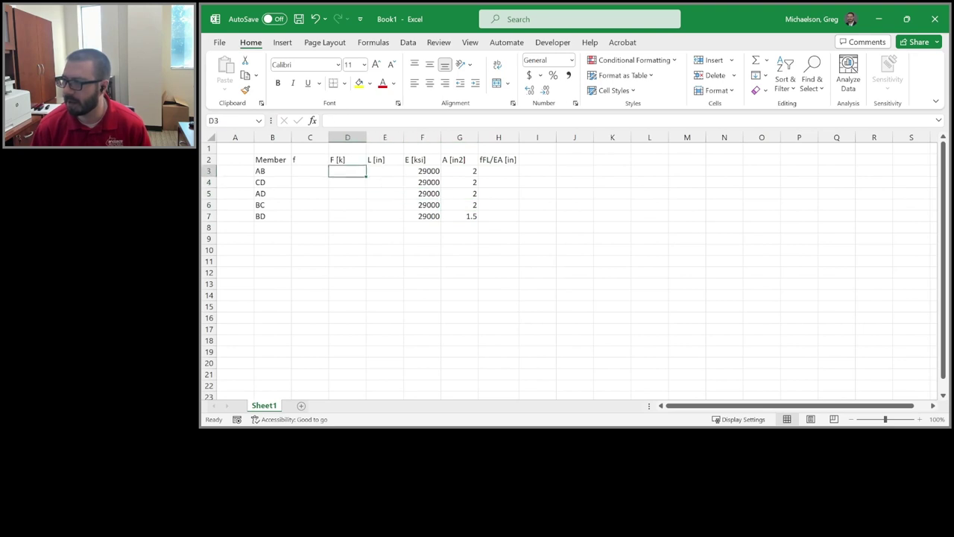
{"action": "key", "text": "Right"}
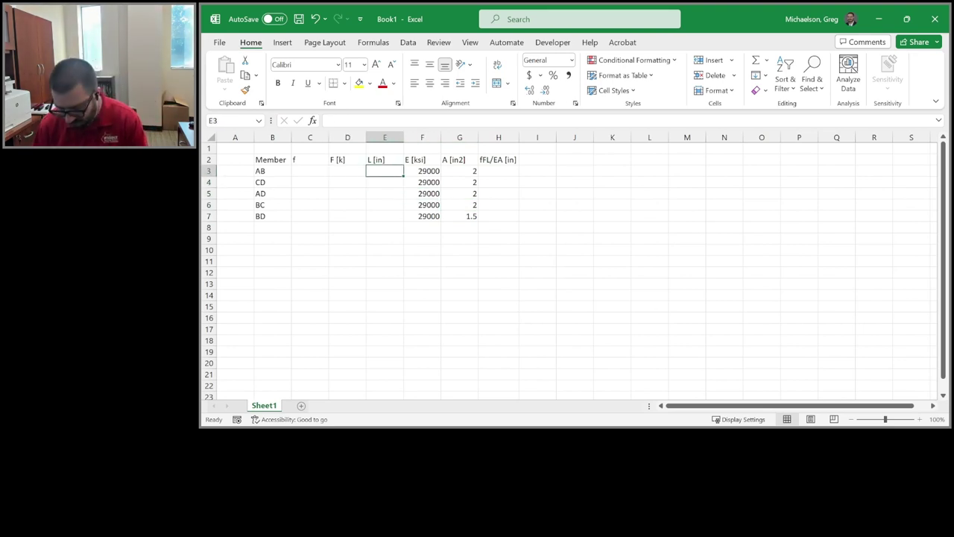
{"action": "type", "text": "=6*12"}
{"action": "key", "text": "Return"}
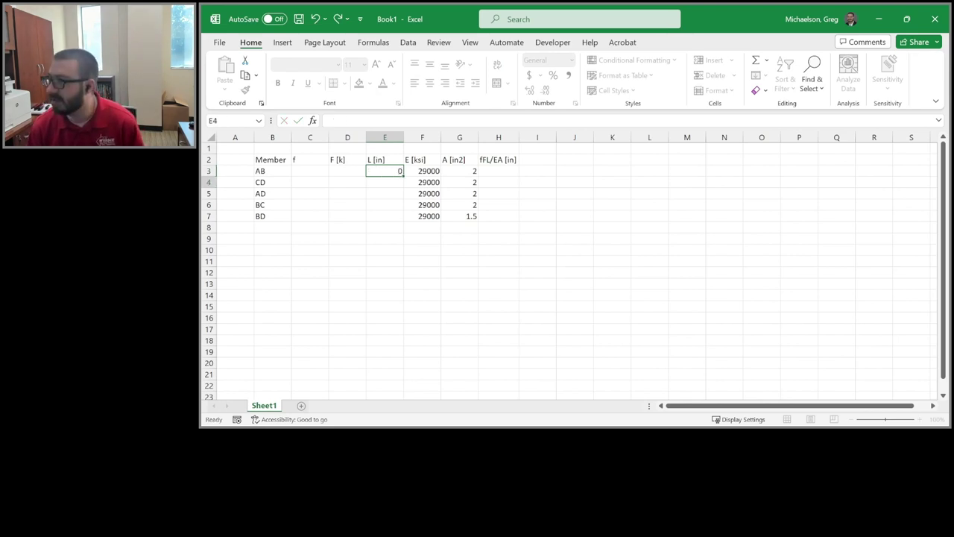
{"action": "key", "text": "Up"}
{"action": "key", "text": "ctrl+c"}
{"action": "key", "text": "Down"}
{"action": "key", "text": "ctrl+v"}
Enter member AD's length in E5 as =8*12 and copy it to member BC in E6.
{"action": "key", "text": "Down"}
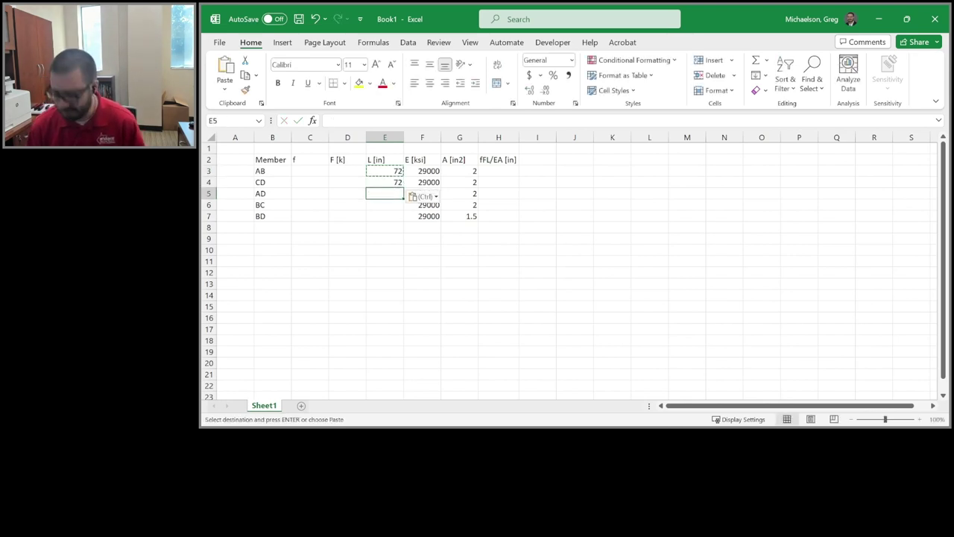
{"action": "type", "text": "=8"}
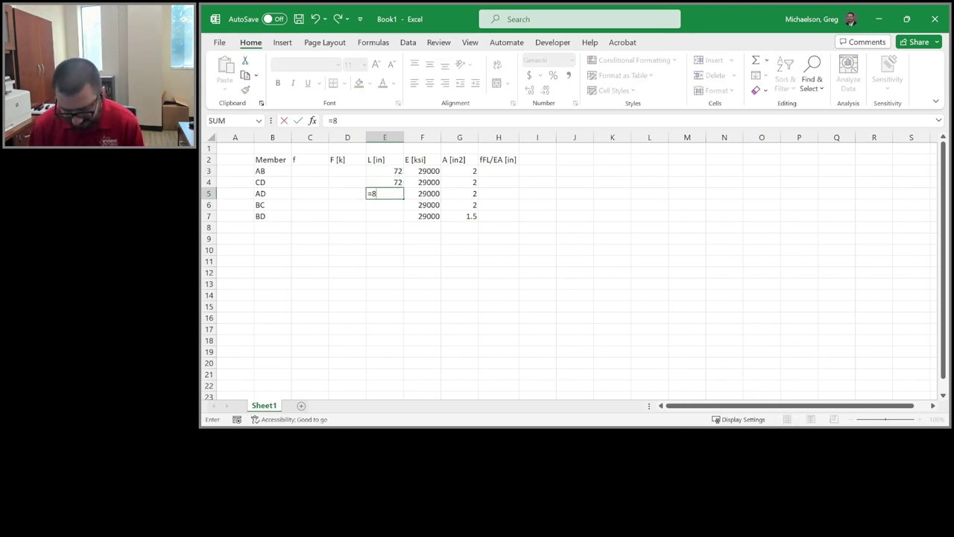
{"action": "type", "text": "*12"}
{"action": "key", "text": "Return"}
{"action": "key", "text": "Up"}
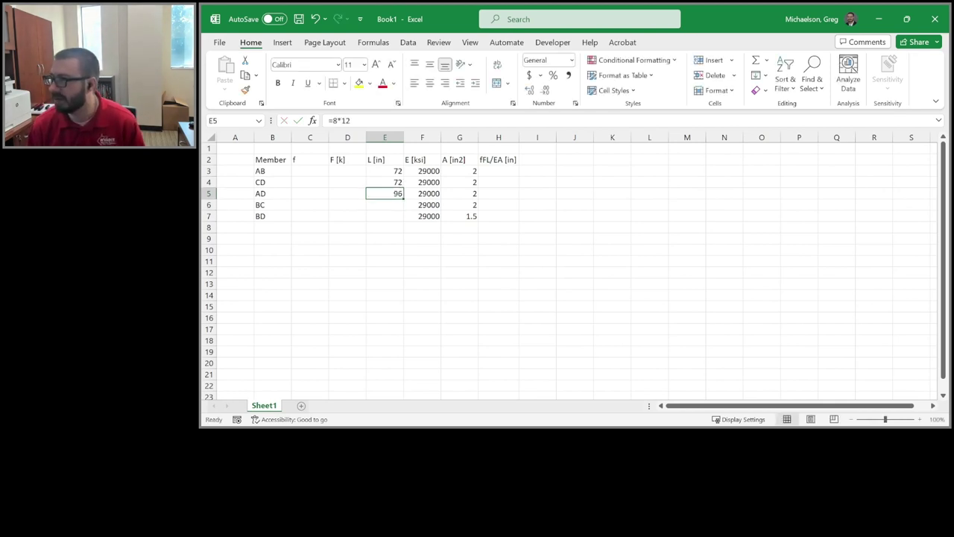
{"action": "key", "text": "ctrl+c"}
{"action": "key", "text": "Down"}
{"action": "key", "text": "ctrl+v"}
{"action": "key", "text": "Down"}
{"action": "key", "text": "Escape"}
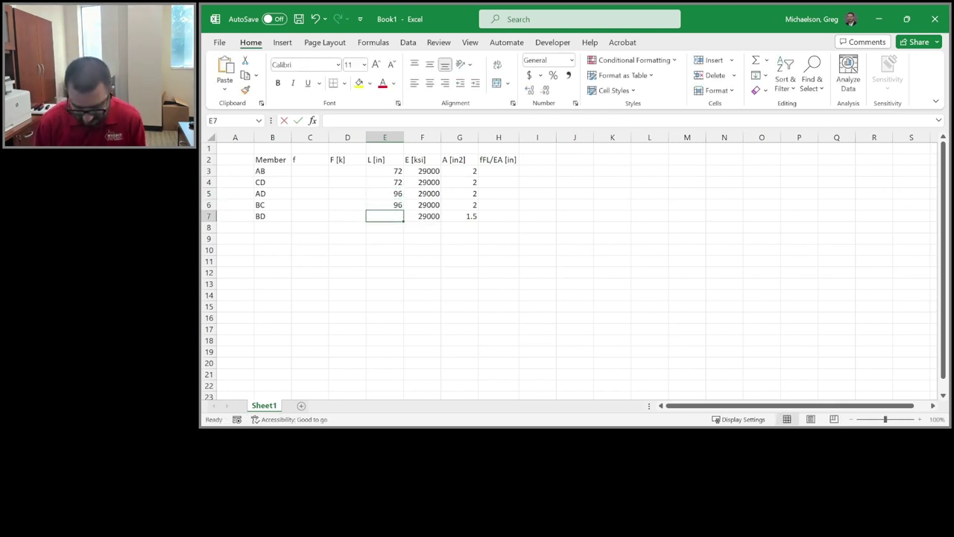
Enter member BD's length in E7 as =sqrt(6^2+8^2)*12.
{"action": "type", "text": "=sqrt("}
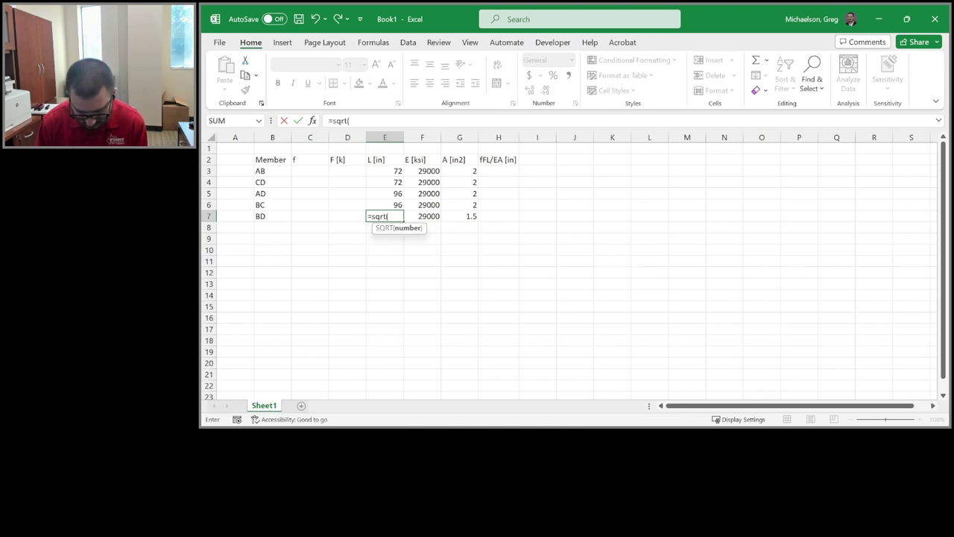
{"action": "type", "text": "6^2+"}
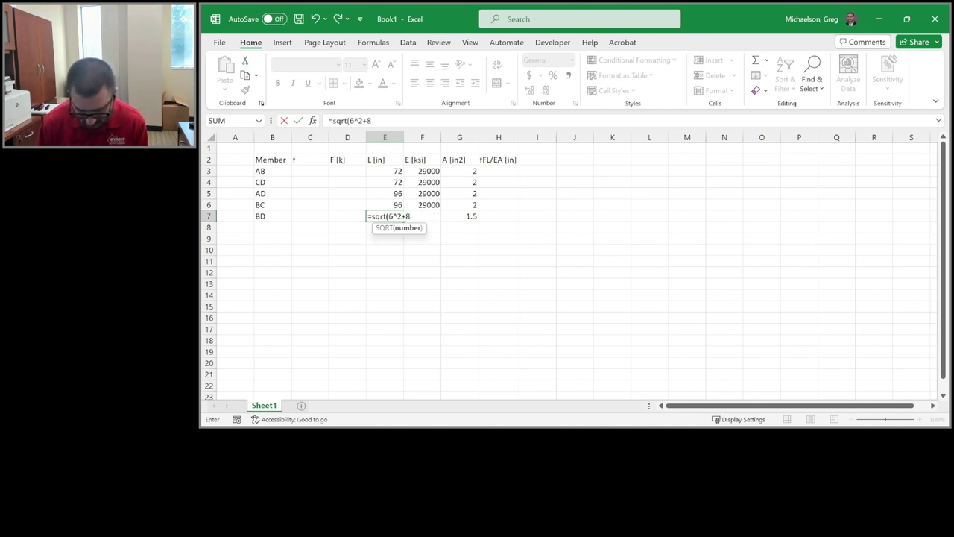
{"action": "type", "text": "8^2"}
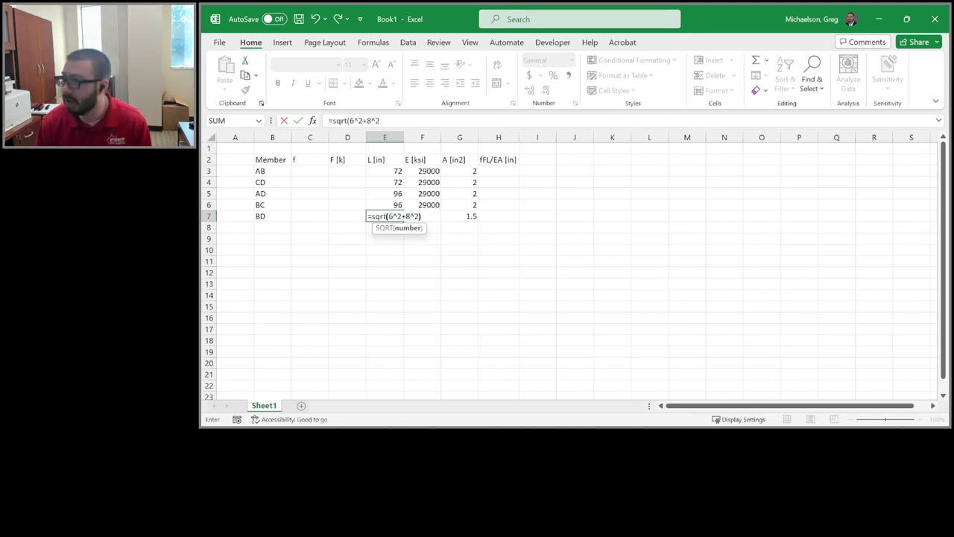
{"action": "type", "text": ")*11"}
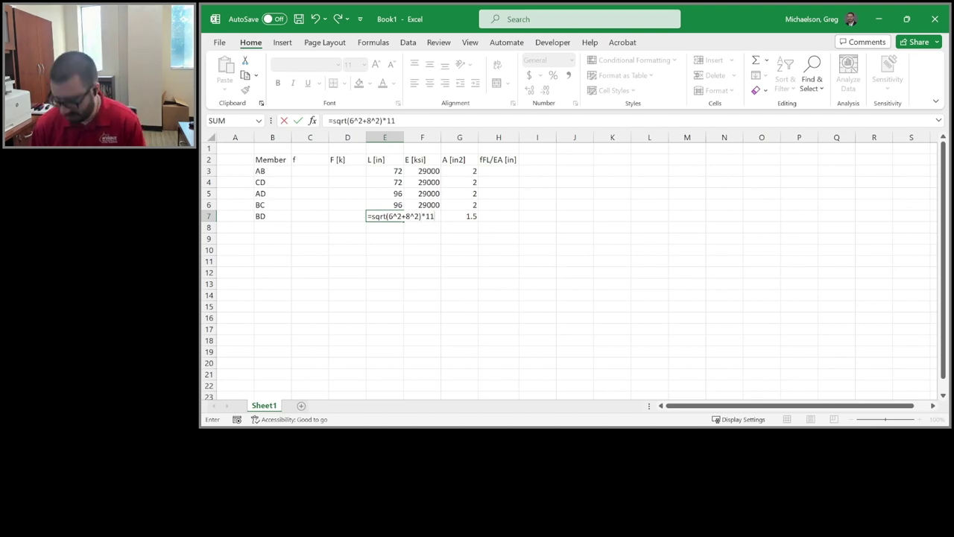
{"action": "key", "text": "BackSpace"}
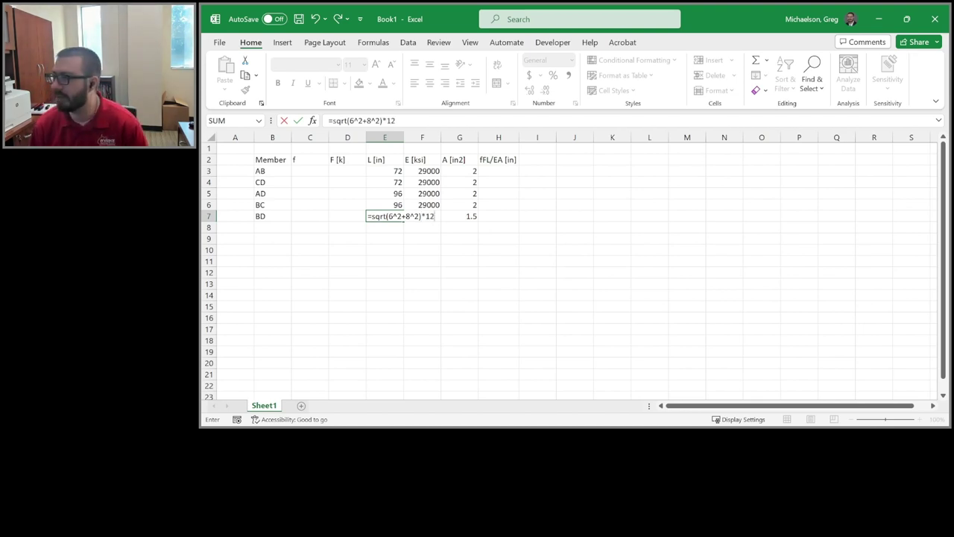
{"action": "key", "text": "Return"}
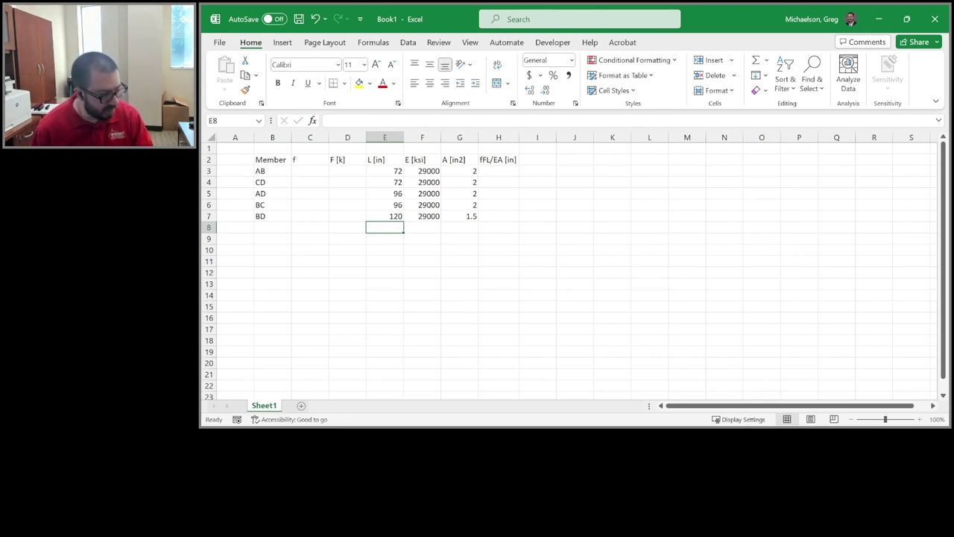
Enter the real-load forces F in column D for members AB and CD: -60 in D3 and 60 in D4.
{"action": "key", "text": "Left"}
{"action": "key", "text": "Up"}
{"action": "key", "text": "Left"}
{"action": "key", "text": "Up"}
{"action": "key", "text": "Up"}
{"action": "key", "text": "Up"}
{"action": "key", "text": "Up"}
{"action": "key", "text": "Right"}
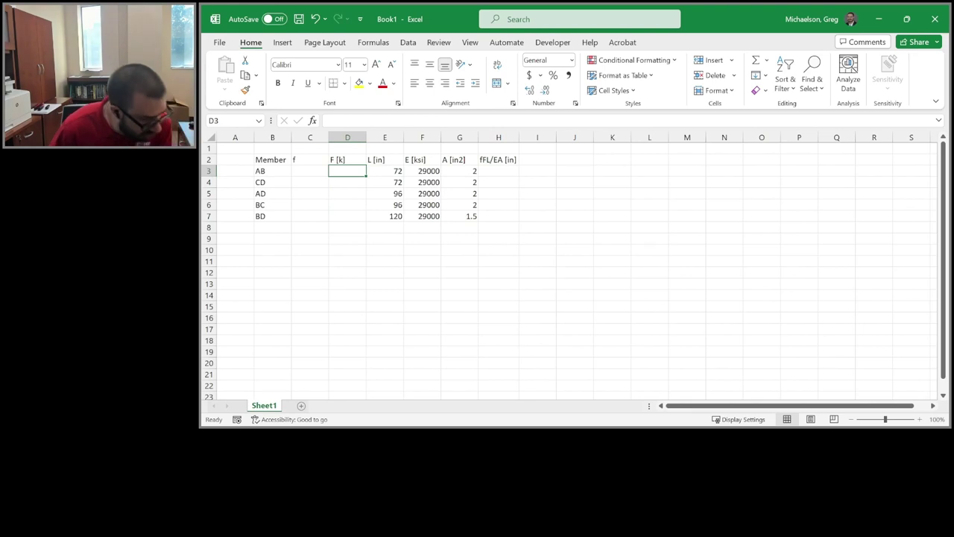
{"action": "type", "text": "-60"}
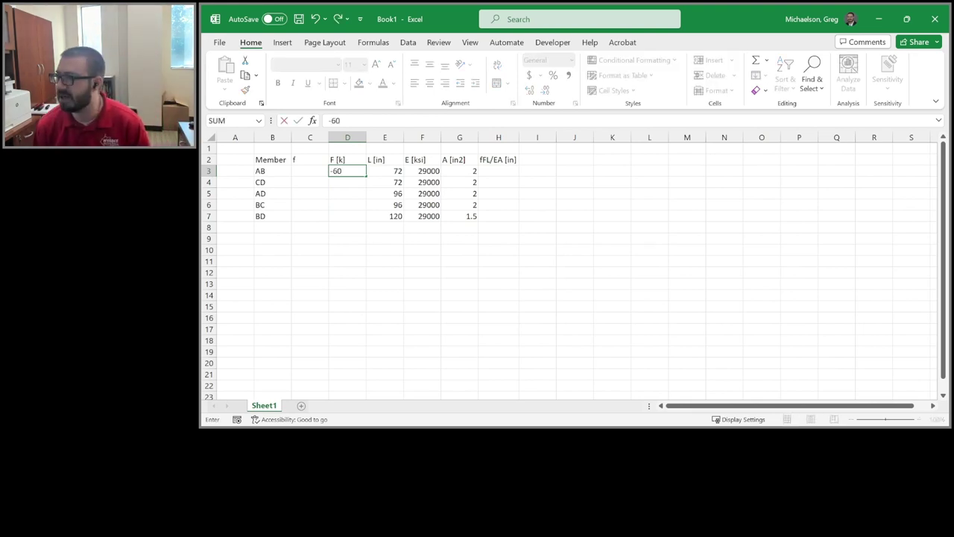
{"action": "key", "text": "Return"}
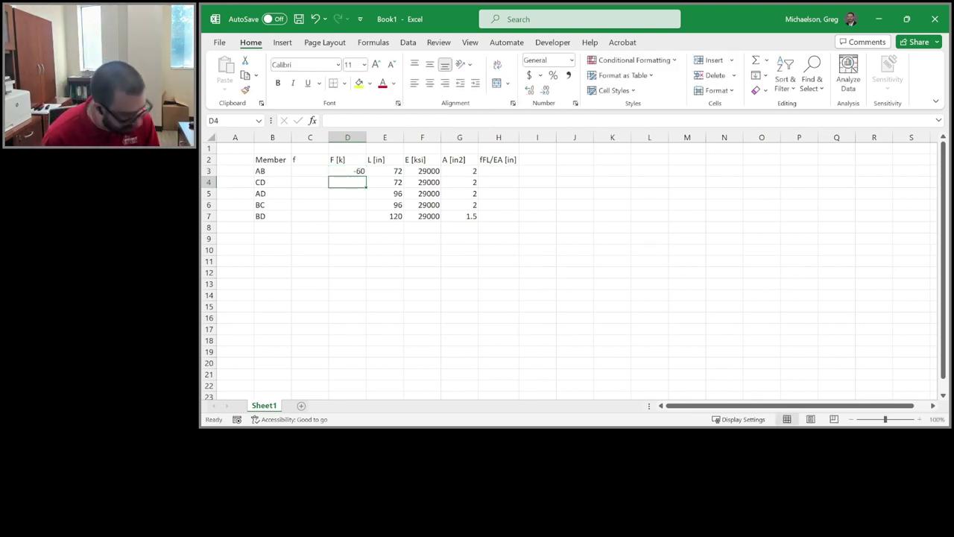
{"action": "type", "text": "60"}
{"action": "key", "text": "Return"}
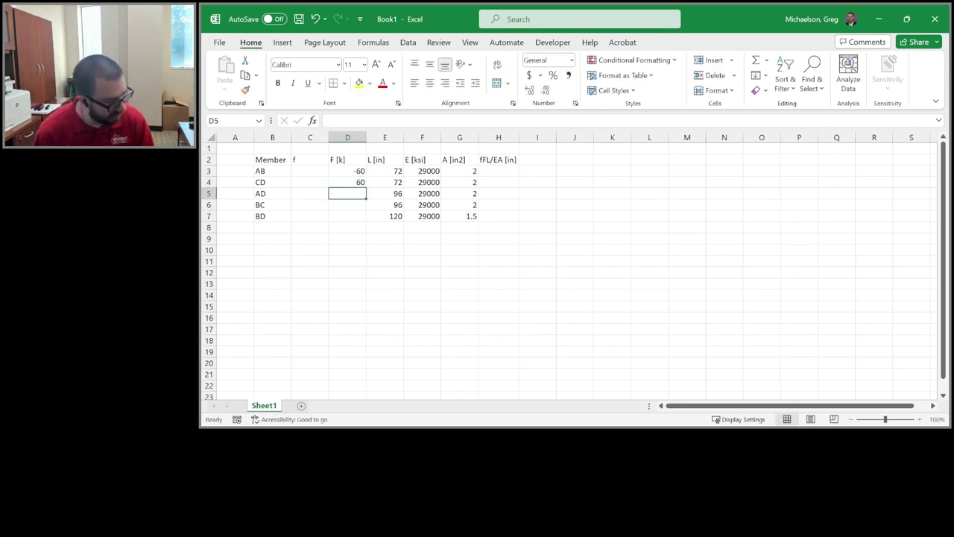
Enter the remaining F forces in column D: 0 for members AD and BC, and 100 for BD.
{"action": "type", "text": "0"}
{"action": "key", "text": "Return"}
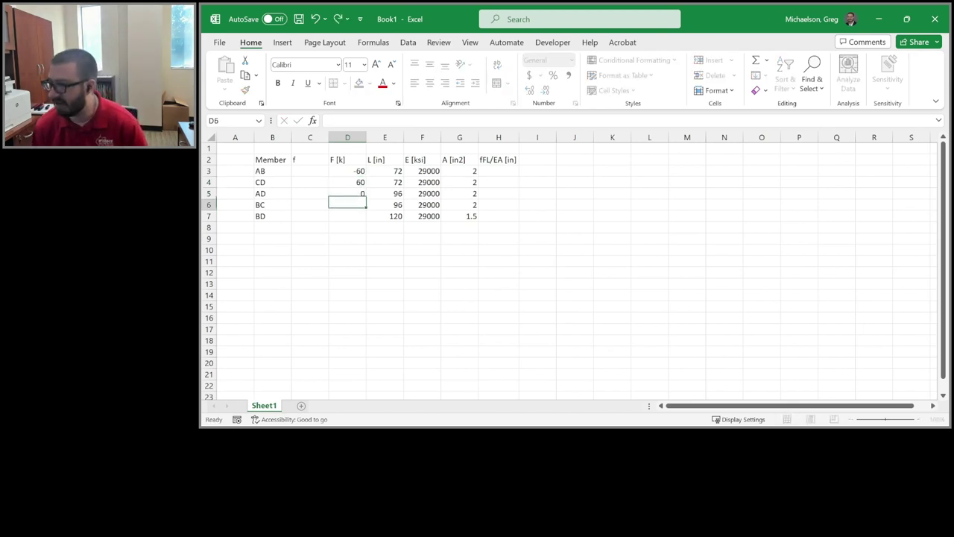
{"action": "type", "text": "0"}
{"action": "key", "text": "Return"}
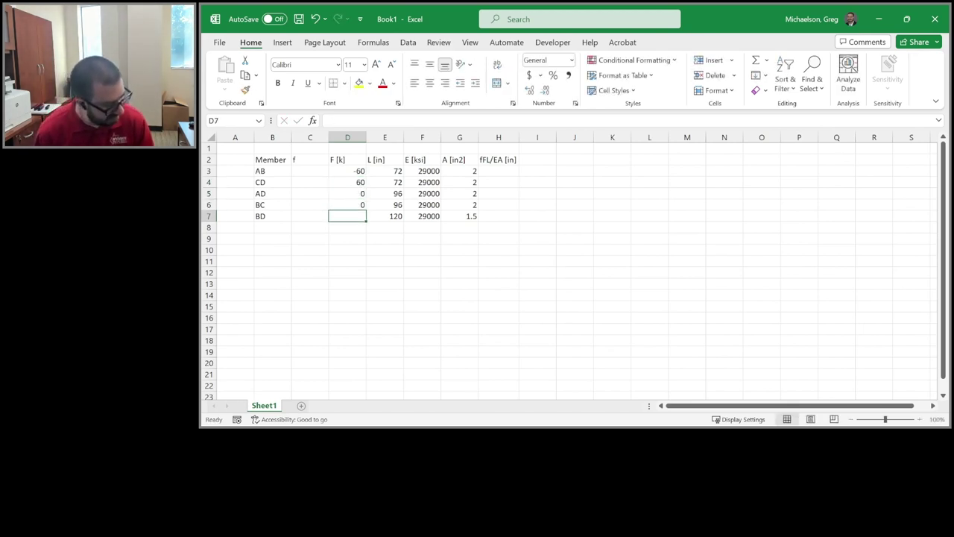
{"action": "type", "text": "100"}
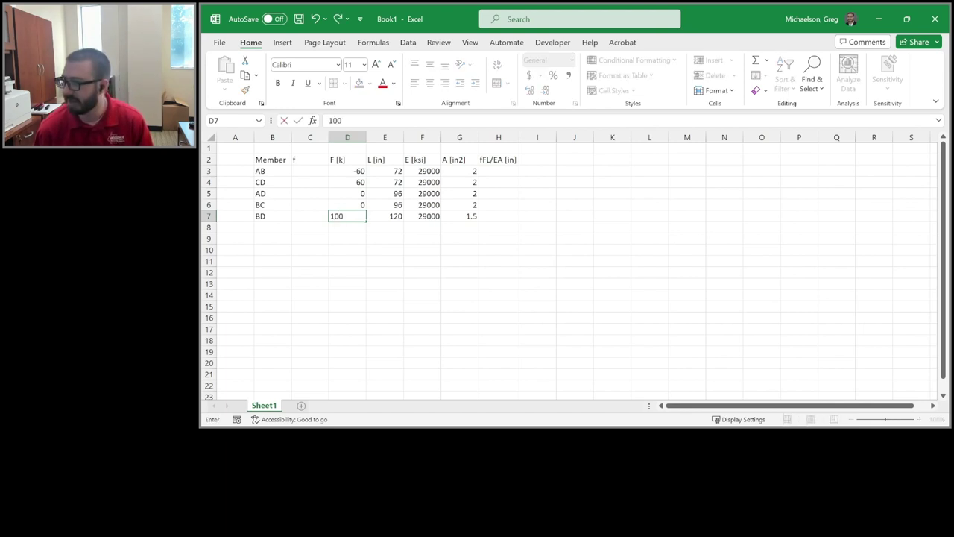
{"action": "key", "text": "Return"}
Enter member AB's virtual force f in C3 as =-3/4.
{"action": "left_click", "coordinate": [318, 204]}
{"action": "left_click", "coordinate": [272, 171]}
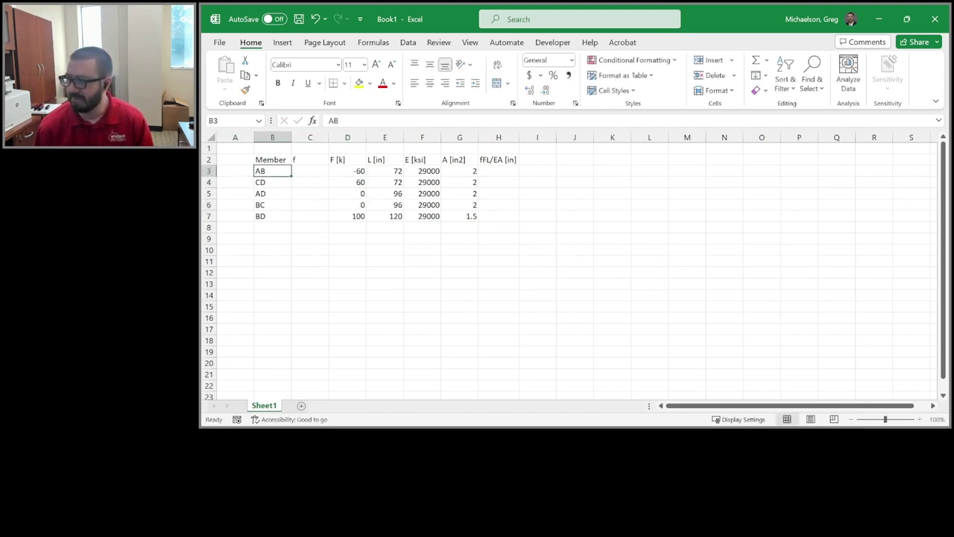
{"action": "left_click", "coordinate": [310, 170]}
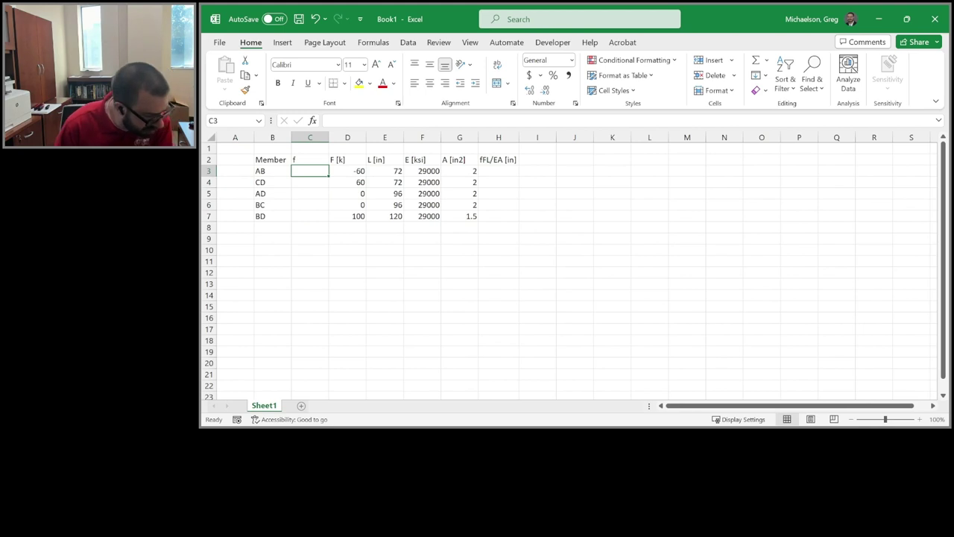
{"action": "type", "text": "-"}
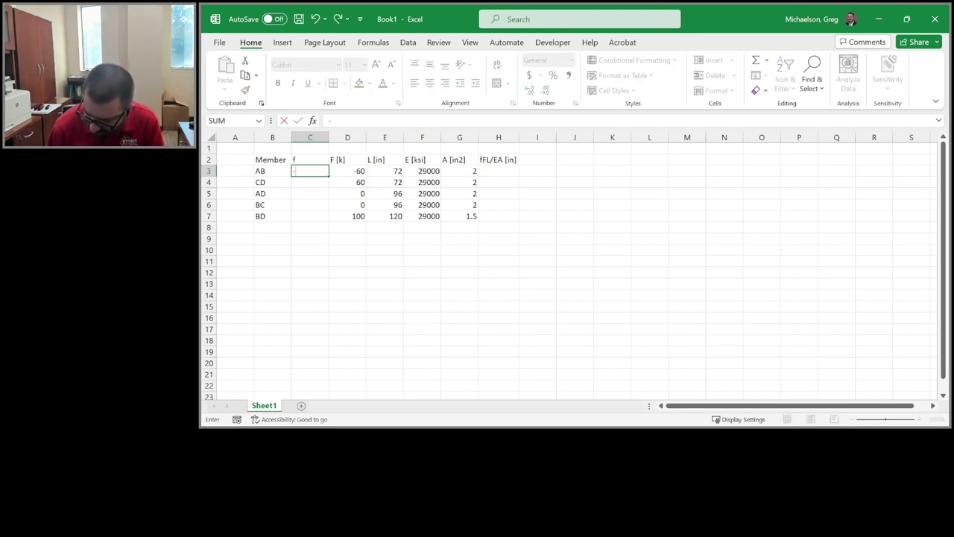
{"action": "key", "text": "Escape"}
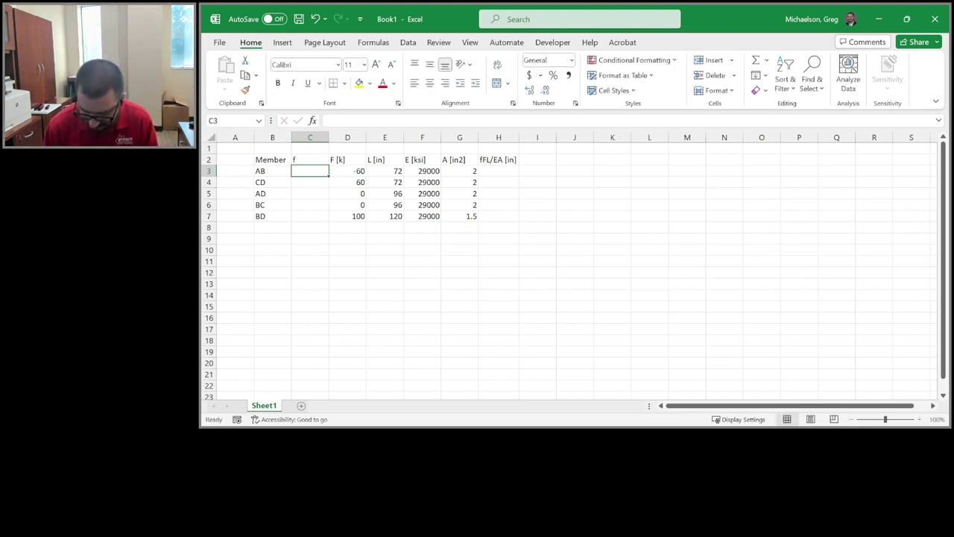
{"action": "type", "text": "=-3/4"}
{"action": "key", "text": "Return"}
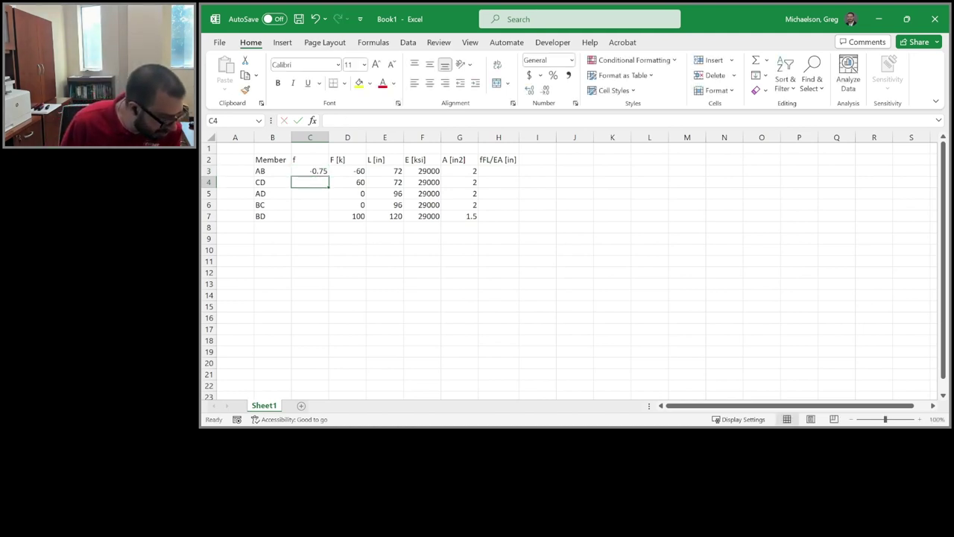
Enter the remaining virtual forces f in column C: 0 for CD and AD, -1 for BC, and =+5/4 for BD.
{"action": "type", "text": "0"}
{"action": "key", "text": "Return"}
{"action": "type", "text": "0"}
{"action": "key", "text": "Return"}
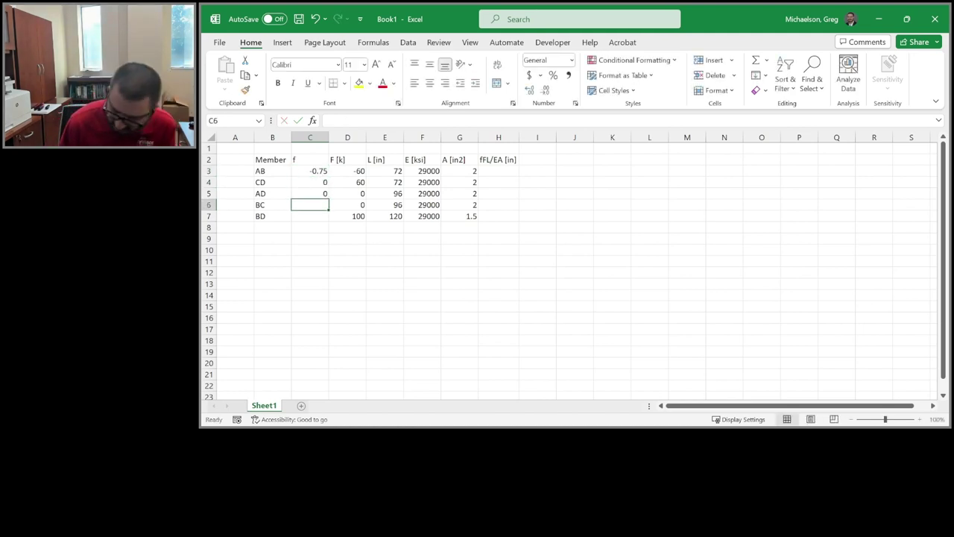
{"action": "type", "text": "-1"}
{"action": "key", "text": "Return"}
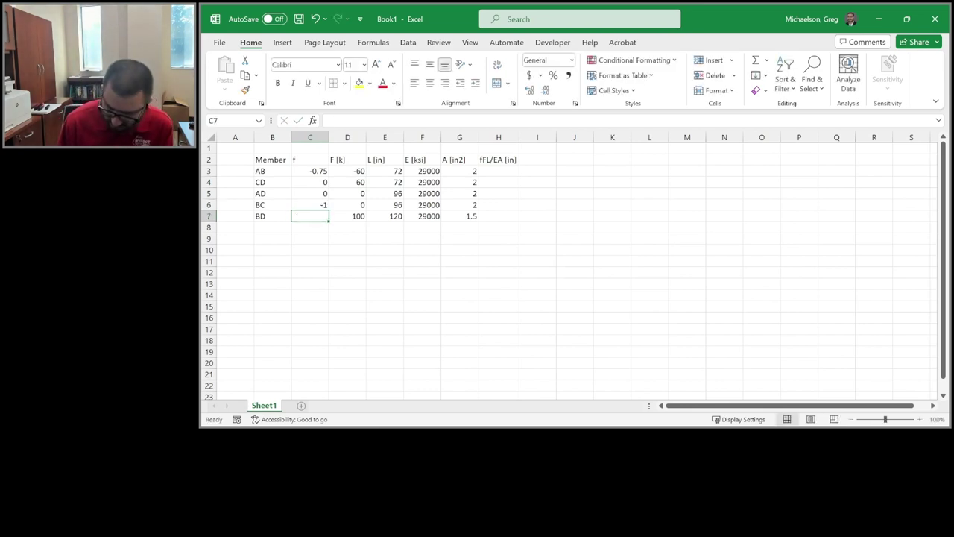
{"action": "type", "text": "=+5/4"}
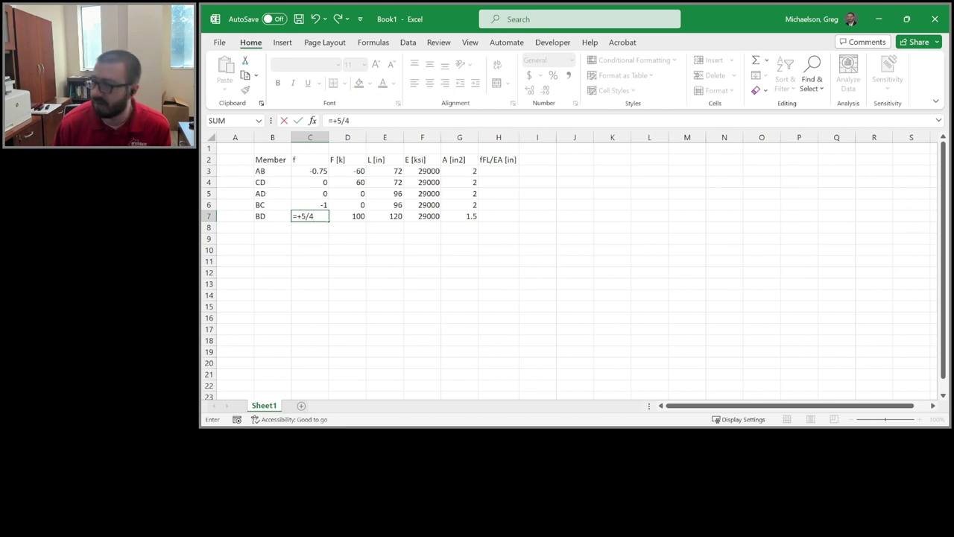
{"action": "key", "text": "Return"}
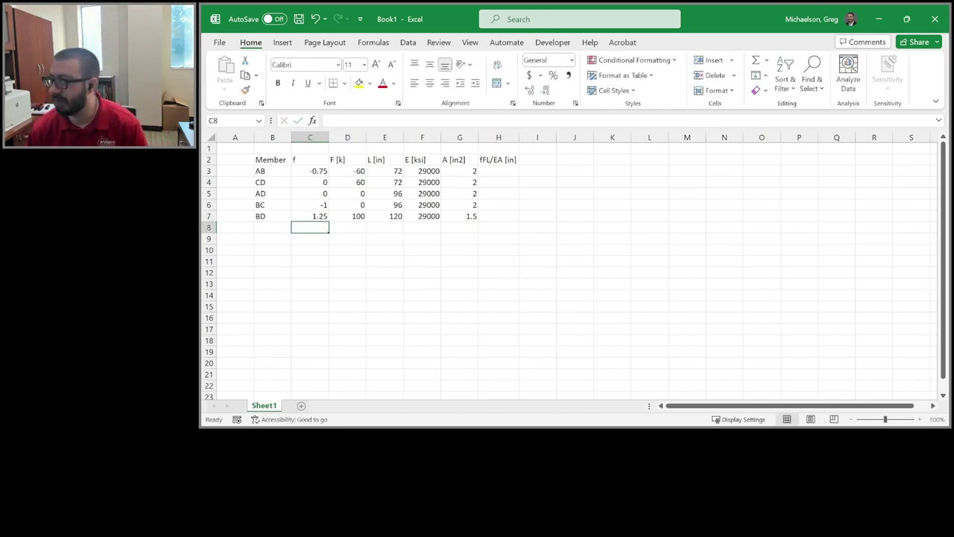
Enter member AB's fFL/EA formula in H3 as =C3*D3*E3/(F3*G3).
{"action": "key", "text": "Up"}
{"action": "key", "text": "Up"}
{"action": "key", "text": "Up"}
{"action": "key", "text": "Up"}
{"action": "key", "text": "Up"}
{"action": "key", "text": "Right"}
{"action": "key", "text": "Right"}
{"action": "key", "text": "Right"}
{"action": "key", "text": "Right"}
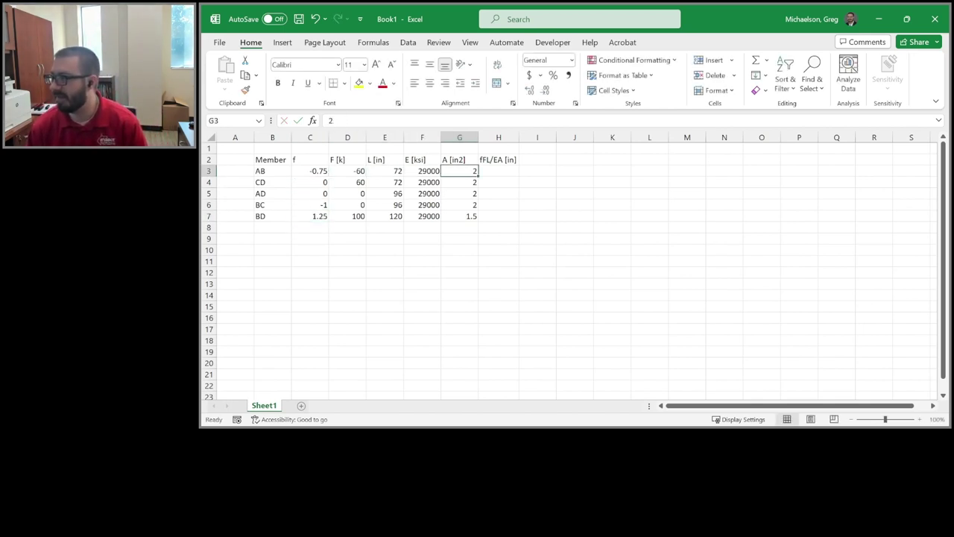
{"action": "key", "text": "Right"}
{"action": "type", "text": "="}
{"action": "key", "text": "Left"}
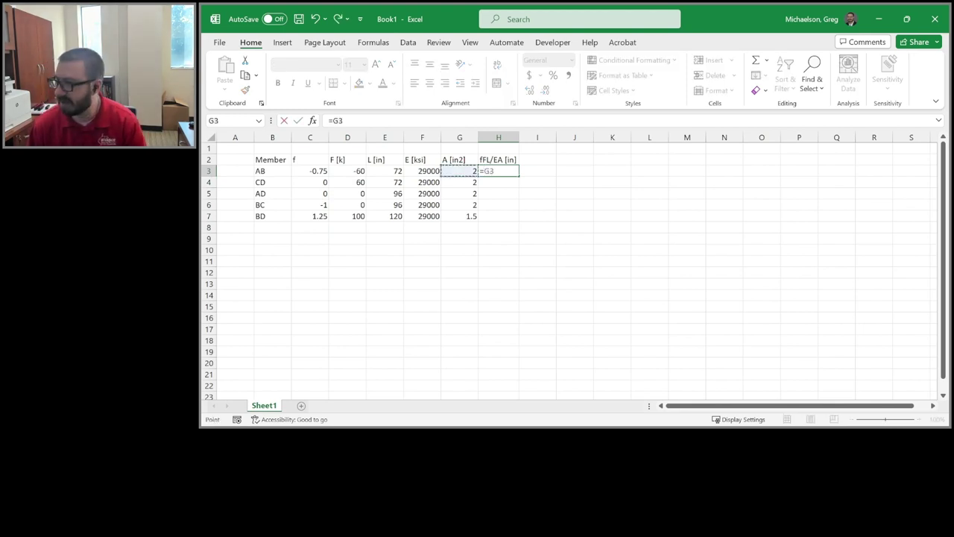
{"action": "key", "text": "Left"}
{"action": "key", "text": "Left"}
{"action": "key", "text": "Left"}
{"action": "key", "text": "Left"}
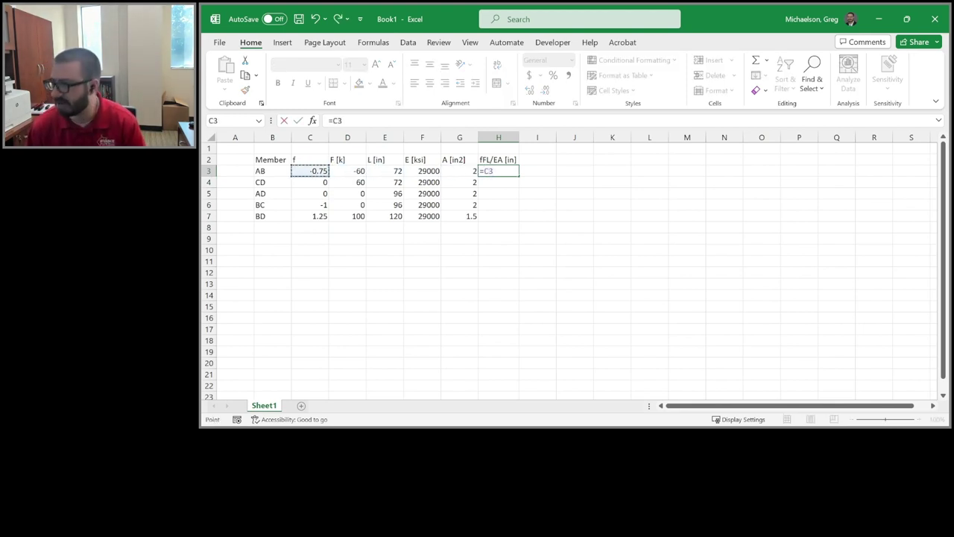
{"action": "type", "text": "*"}
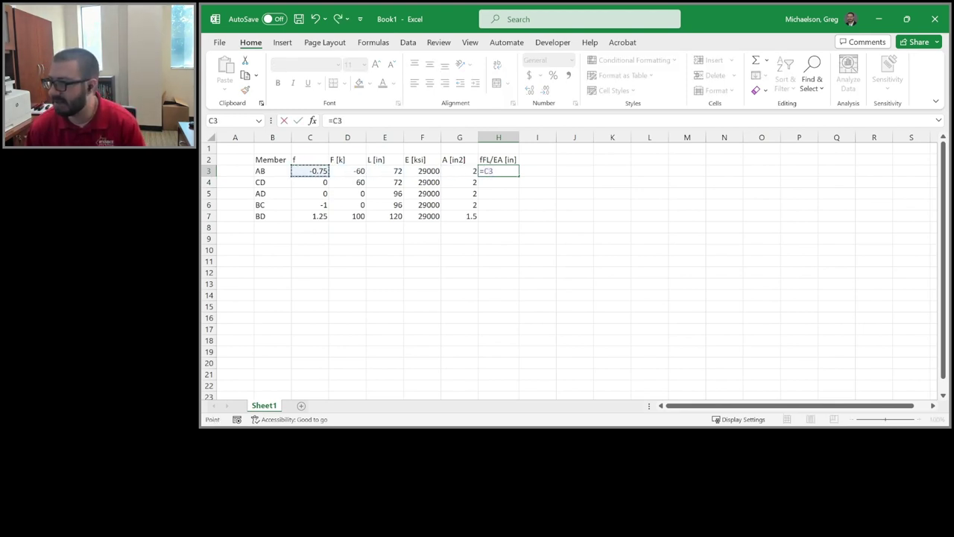
{"action": "key", "text": "Left"}
{"action": "key", "text": "Left"}
{"action": "key", "text": "Left"}
{"action": "key", "text": "Left"}
{"action": "type", "text": "*"}
{"action": "key", "text": "Left"}
{"action": "key", "text": "Left"}
{"action": "key", "text": "Left"}
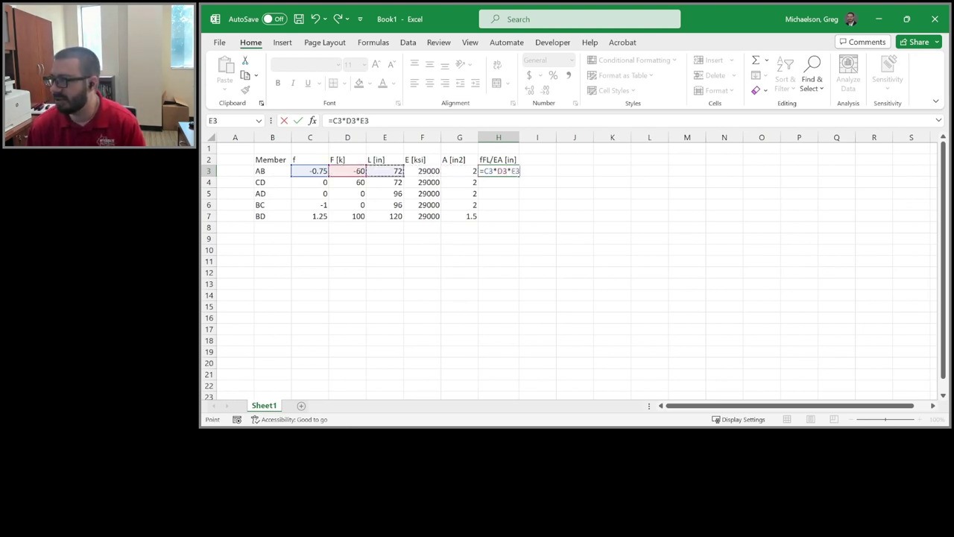
{"action": "type", "text": "/"}
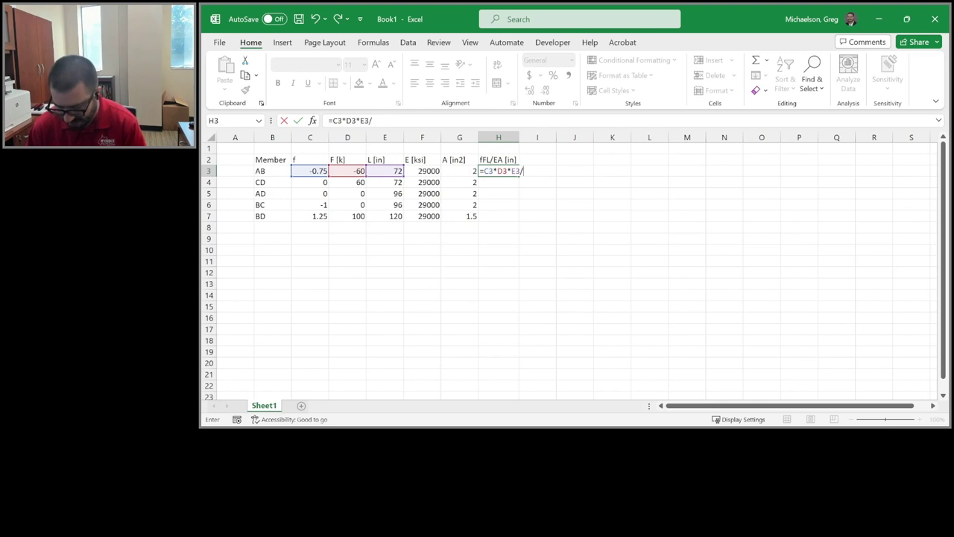
{"action": "type", "text": "("}
{"action": "key", "text": "Left"}
{"action": "key", "text": "Left"}
{"action": "type", "text": "*"}
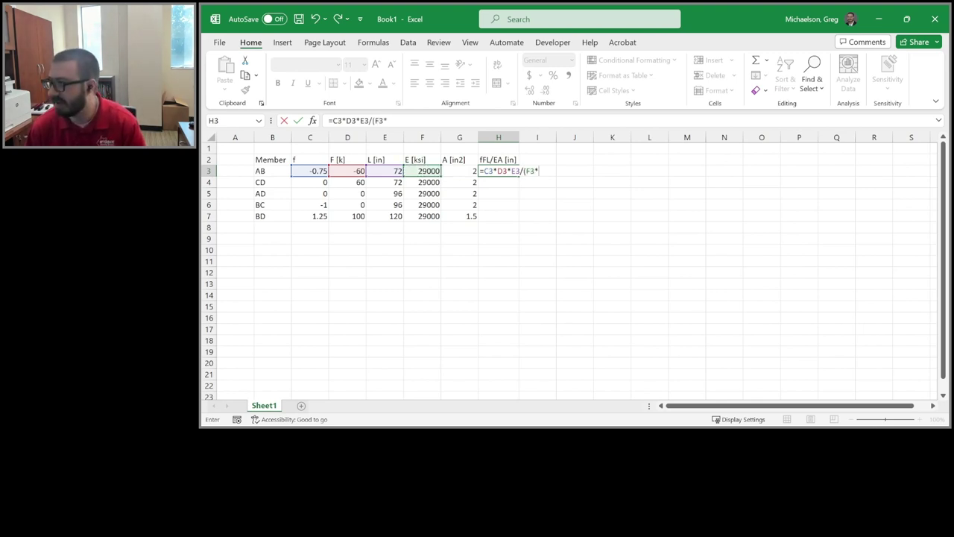
{"action": "key", "text": "Left"}
{"action": "type", "text": ")"}
{"action": "key", "text": "Return"}
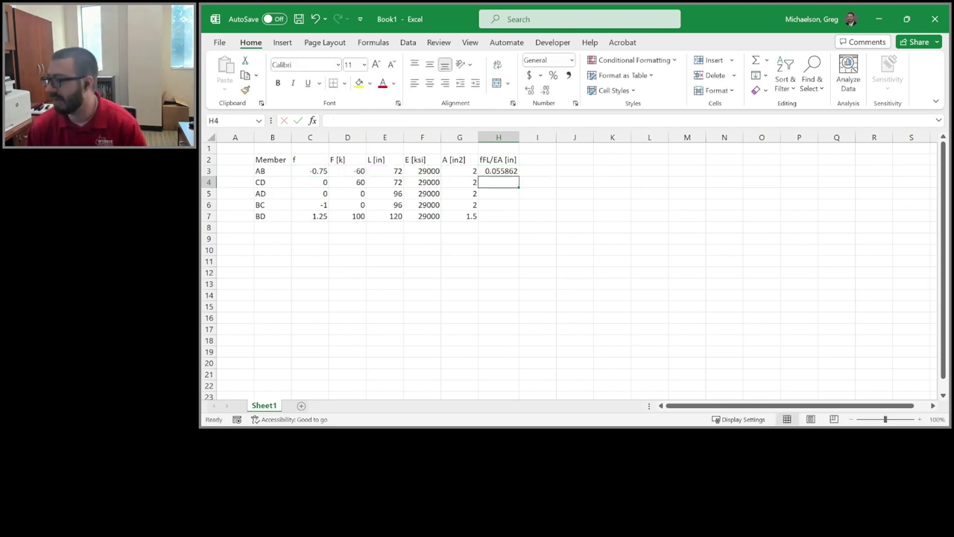
Replace member AB's fFL/EA formula in H3 with =C3*D3*E3/F3/G3, dividing by E and A separately.
{"action": "key", "text": "Up"}
{"action": "type", "text": "="}
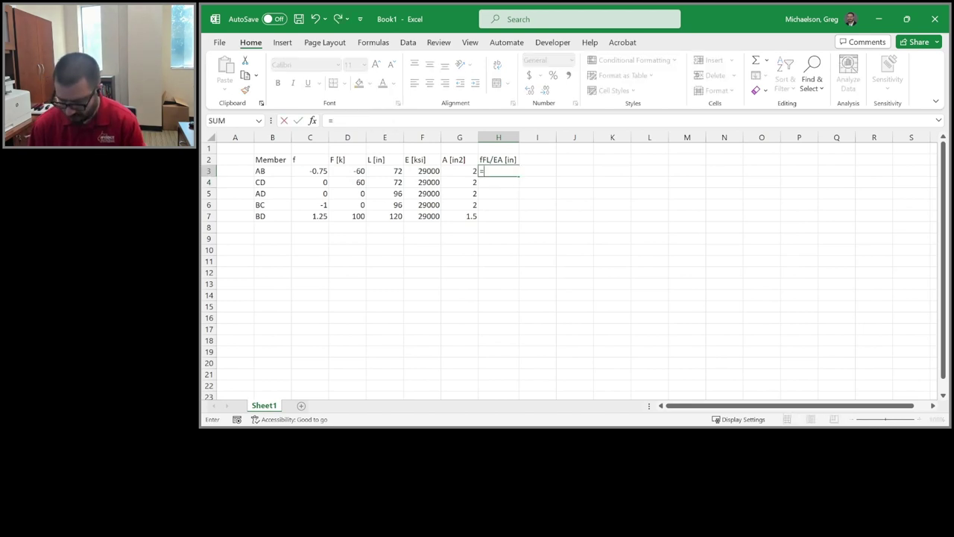
{"action": "key", "text": "Left"}
{"action": "key", "text": "Left"}
{"action": "key", "text": "Left"}
{"action": "key", "text": "Left"}
{"action": "key", "text": "Left"}
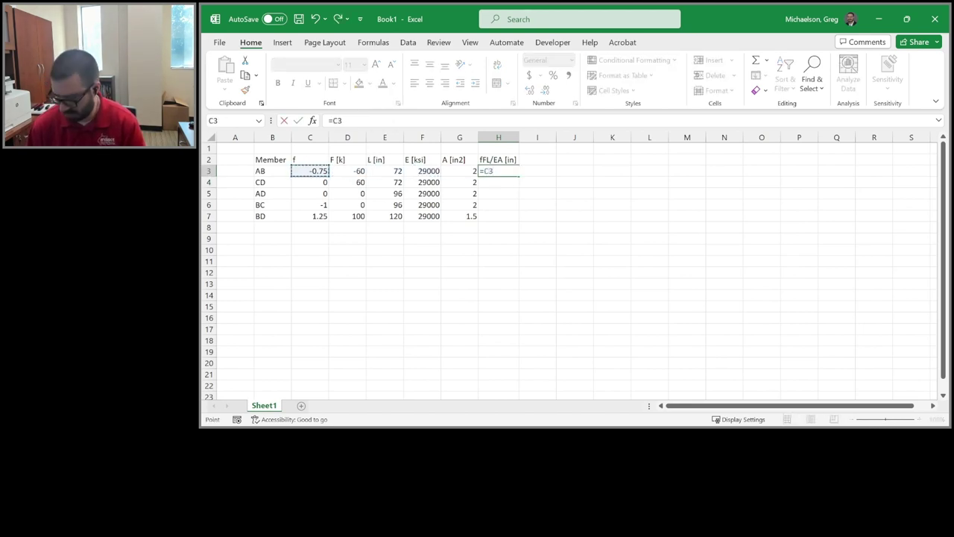
{"action": "type", "text": "*"}
{"action": "key", "text": "Left"}
{"action": "key", "text": "Left"}
{"action": "key", "text": "Left"}
{"action": "key", "text": "Left"}
{"action": "type", "text": "*"}
{"action": "key", "text": "Left"}
{"action": "key", "text": "Left"}
{"action": "key", "text": "Left"}
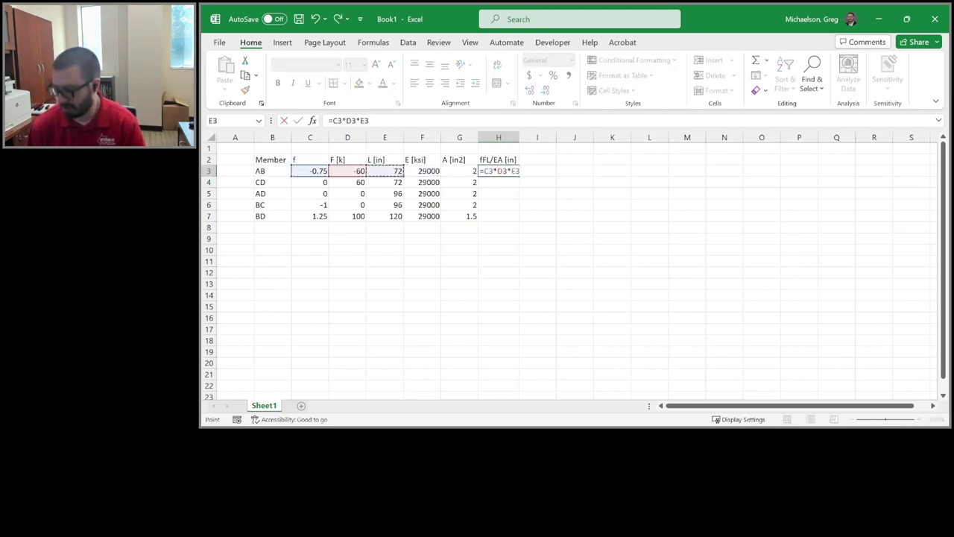
{"action": "type", "text": "/"}
{"action": "key", "text": "Left"}
{"action": "key", "text": "Left"}
{"action": "type", "text": "/"}
{"action": "key", "text": "Left"}
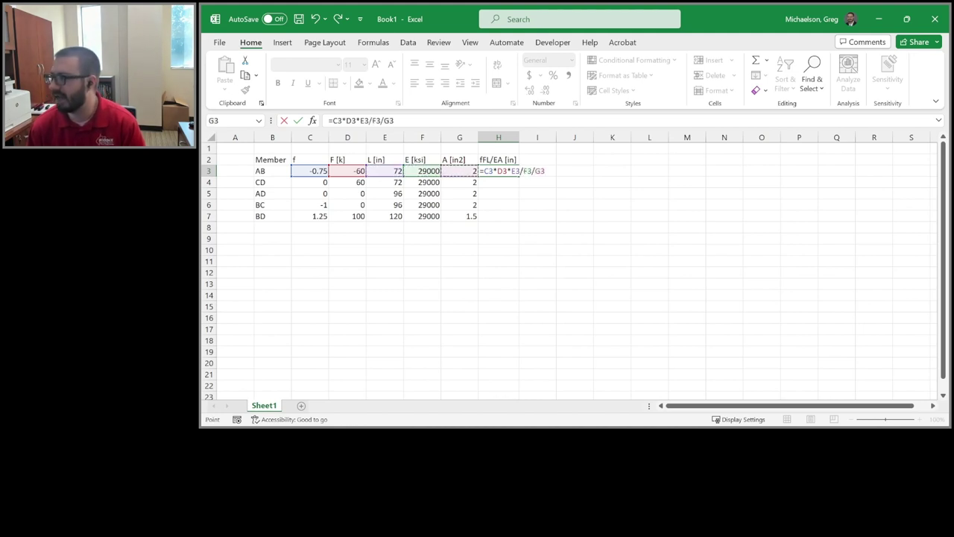
{"action": "key", "text": "Return"}
Copy member AB's fFL/EA formula from H3 into H4 through H7 for members CD, AD, BC and BD.
{"action": "key", "text": "Up"}
{"action": "key", "text": "ctrl+c"}
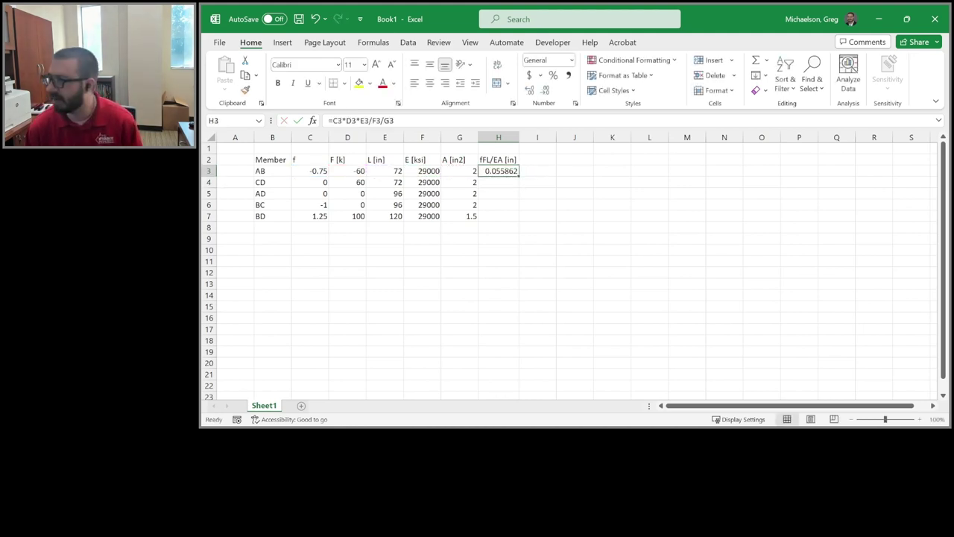
{"action": "key", "text": "Down"}
{"action": "key", "text": "ctrl+v"}
{"action": "key", "text": "Down"}
{"action": "key", "text": "ctrl+v"}
{"action": "key", "text": "Down"}
{"action": "key", "text": "ctrl+v"}
{"action": "key", "text": "Down"}
{"action": "key", "text": "ctrl+v"}
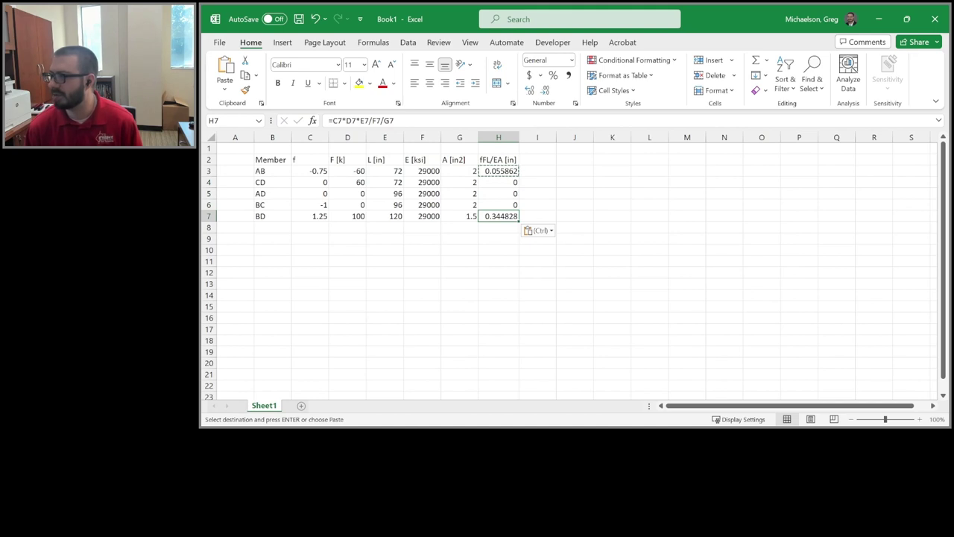
Total the fFL/EA column in H8 with =SUM(H3:H7).
{"action": "key", "text": "Down"}
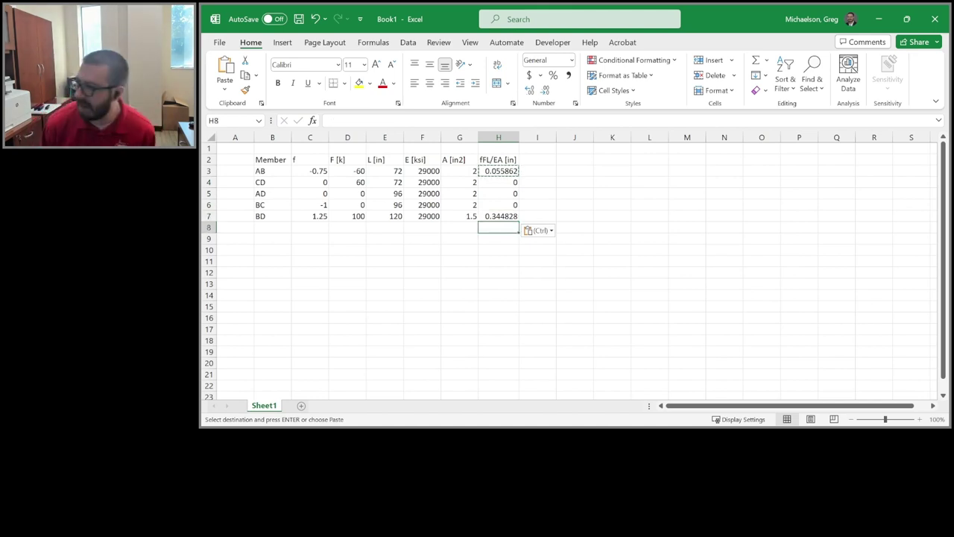
{"action": "type", "text": "=sum("}
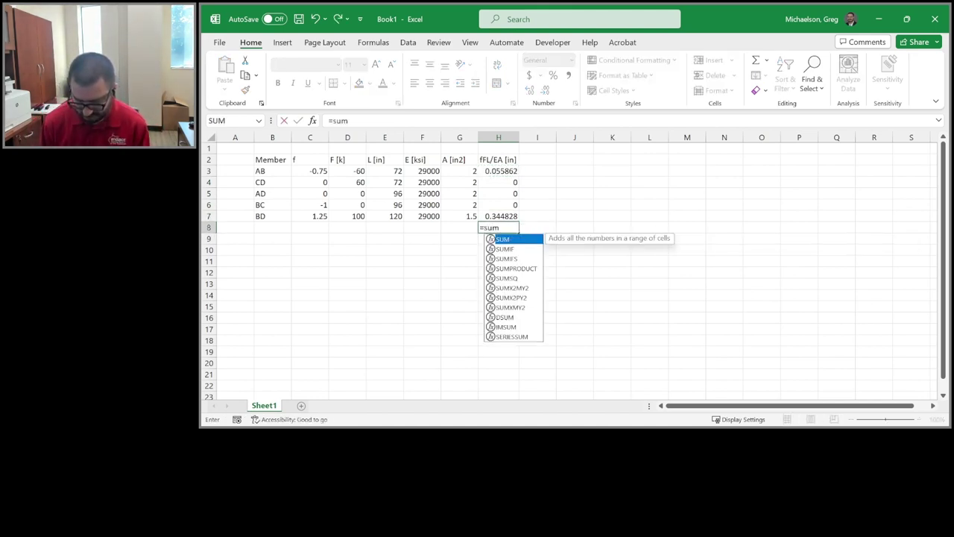
{"action": "key", "text": "Up"}
{"action": "key", "text": "shift+Up"}
{"action": "key", "text": "shift+Up"}
{"action": "key", "text": "shift+Up"}
{"action": "key", "text": "shift+Up"}
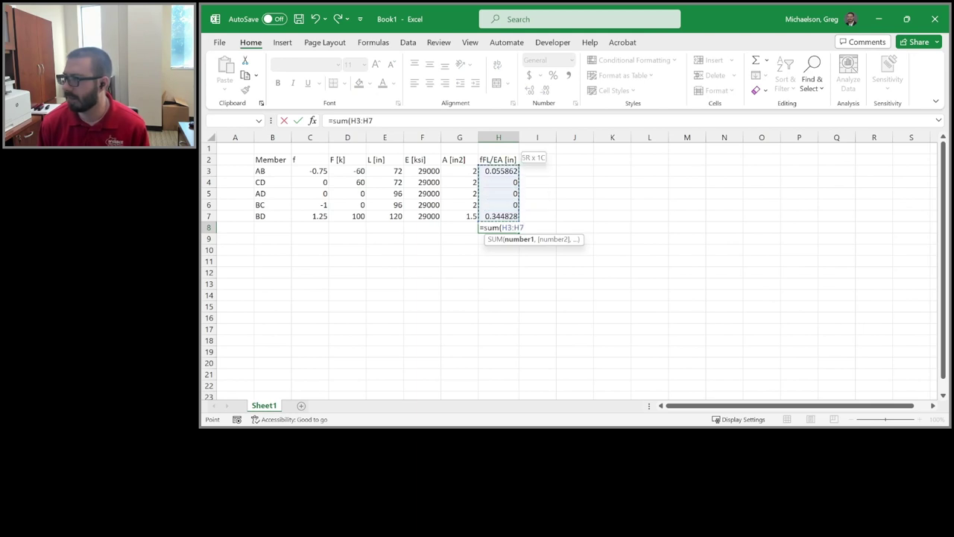
{"action": "key", "text": "Return"}
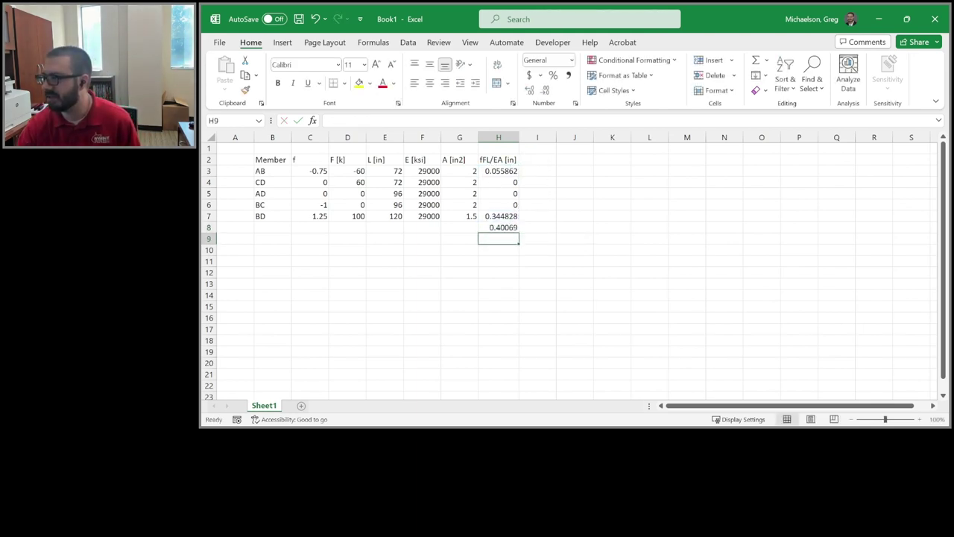
Apply all borders to the table in B2:H7 and fill the total in H8 with yellow.
{"action": "key", "text": "alt+Tab"}
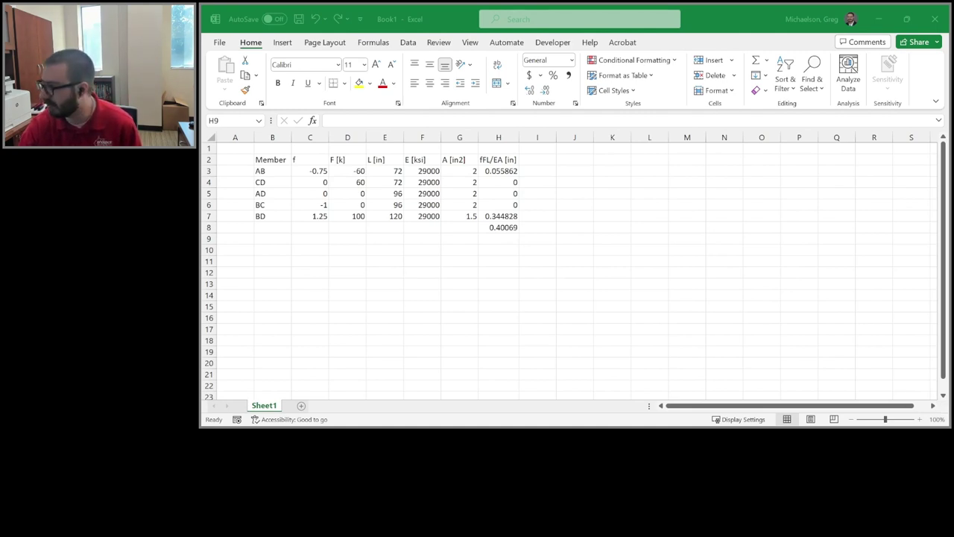
{"action": "left_click", "coordinate": [538, 10]}
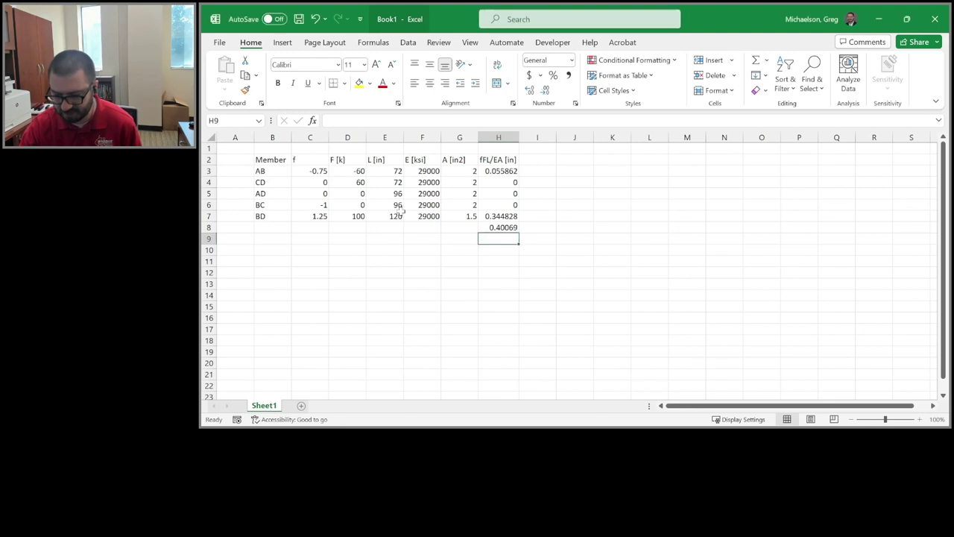
{"action": "left_click_drag", "start_coordinate": [281, 166], "coordinate": [261, 158]}
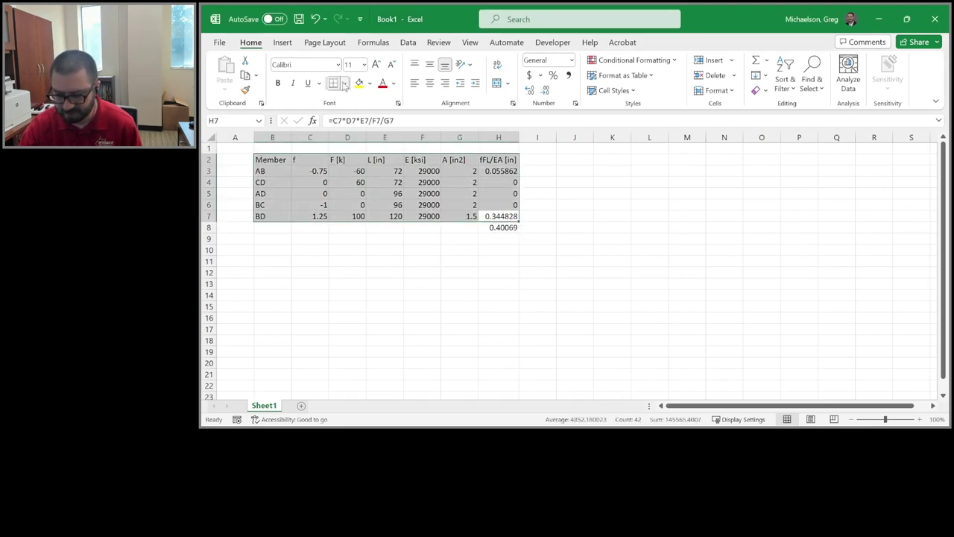
{"action": "left_click", "coordinate": [345, 84]}
{"action": "left_click", "coordinate": [383, 204]}
{"action": "left_click", "coordinate": [498, 227]}
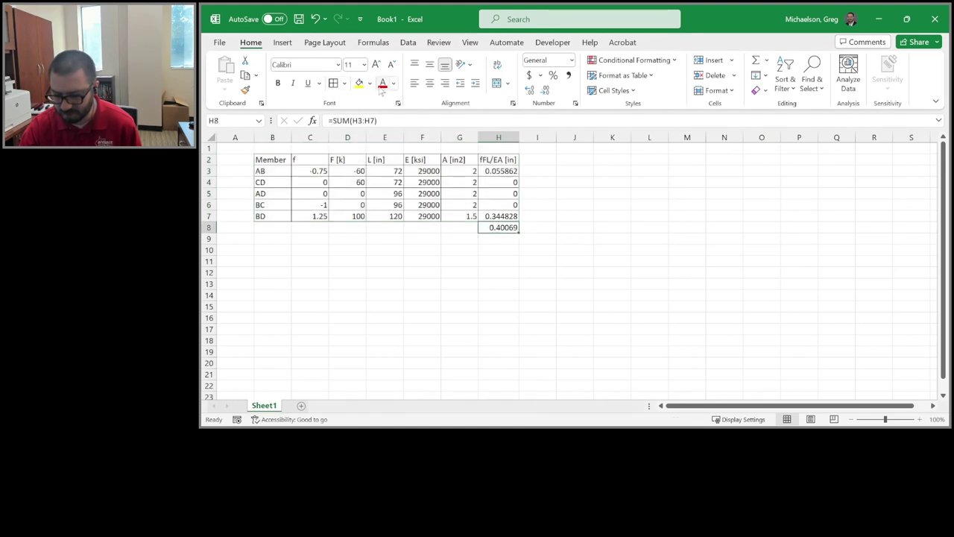
{"action": "left_click", "coordinate": [359, 83]}
Copy the table B2:H8 into the OneNote page and place it beside the virtual work equation for the vertical deflection at C.
{"action": "left_click_drag", "start_coordinate": [492, 227], "coordinate": [267, 153]}
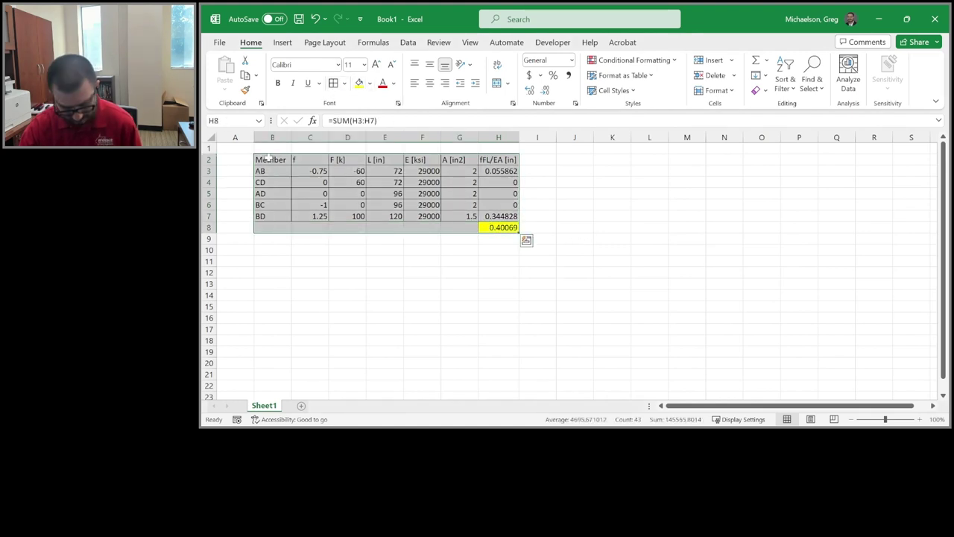
{"action": "key", "text": "ctrl+c"}
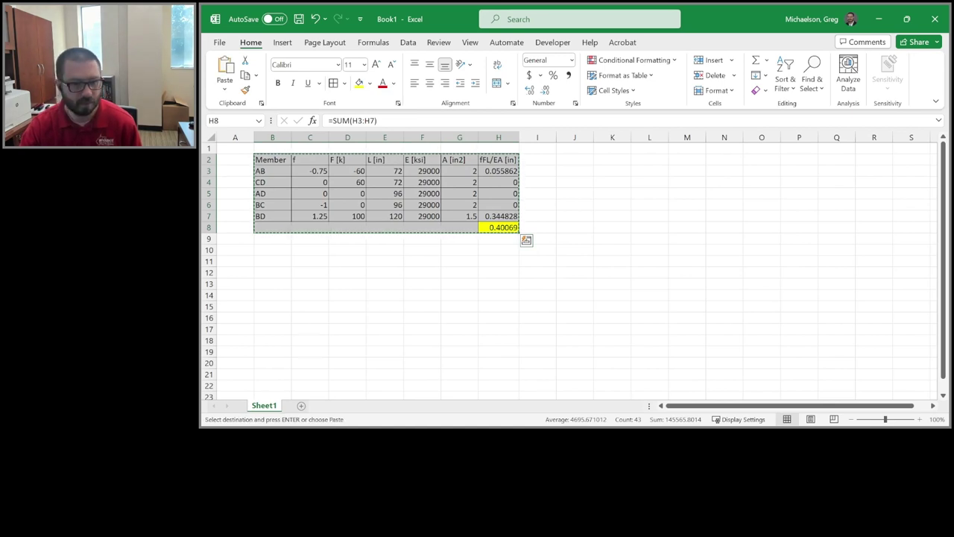
{"action": "key", "text": "alt+Tab"}
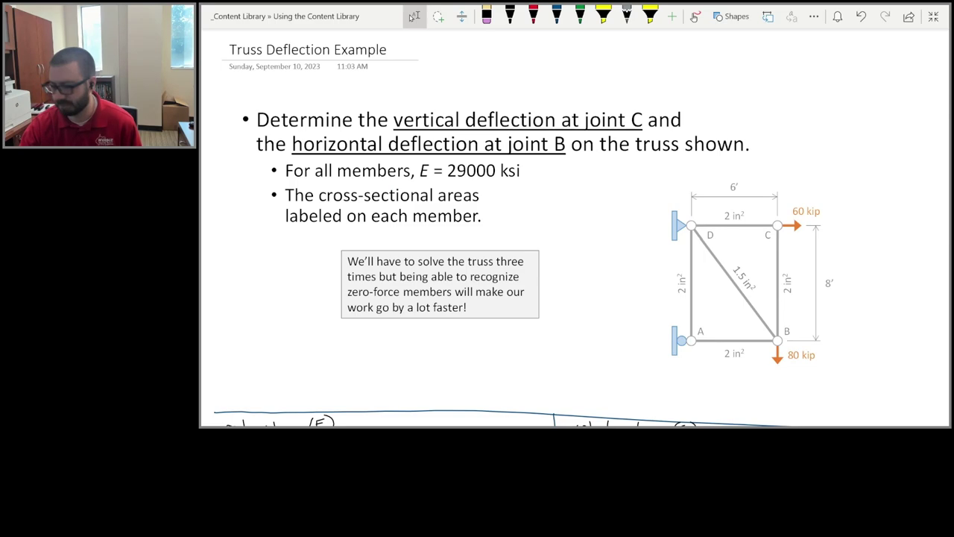
{"action": "scroll", "coordinate": [364, 331], "scroll_direction": "down", "scroll_amount": 10}
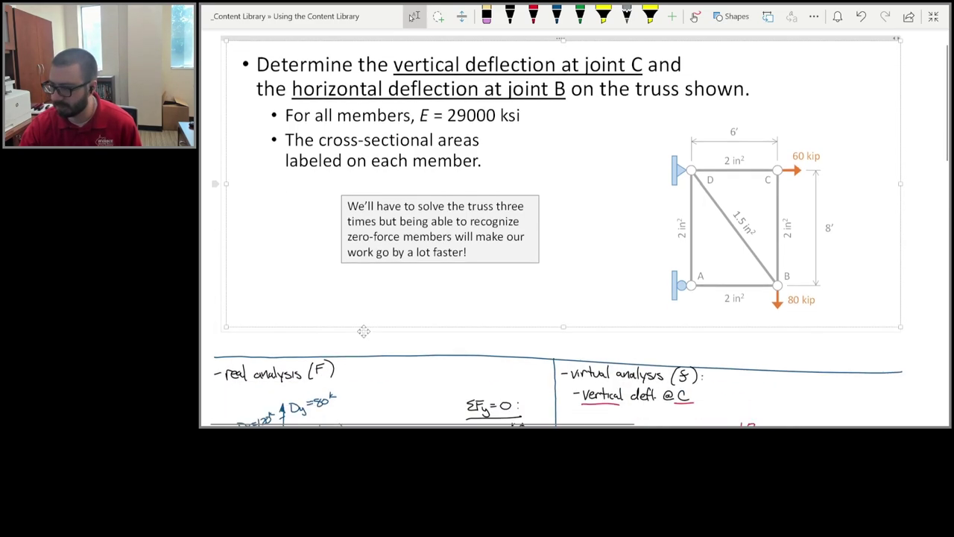
{"action": "scroll", "coordinate": [364, 331], "scroll_direction": "down", "scroll_amount": 5}
{"action": "scroll", "coordinate": [364, 331], "scroll_direction": "up", "scroll_amount": 2}
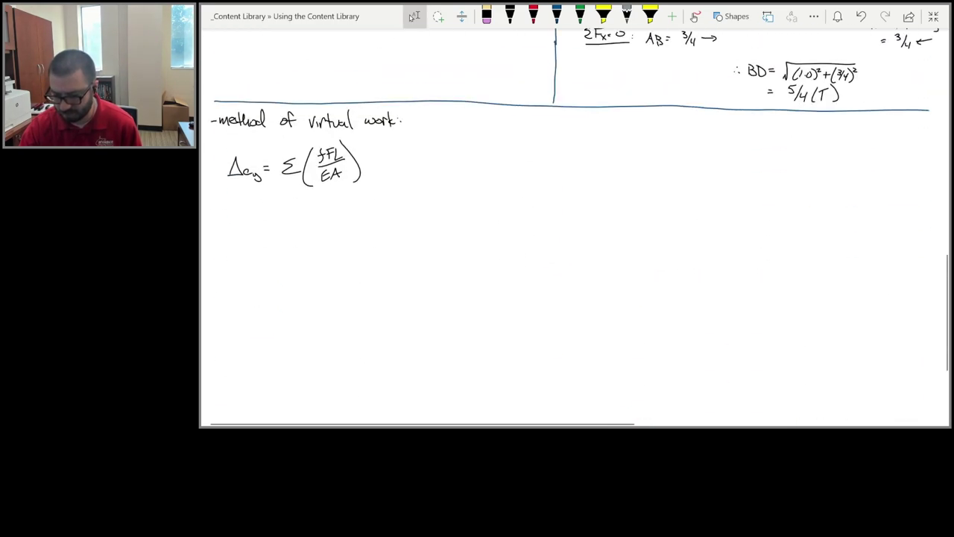
{"action": "key", "text": "ctrl+v"}
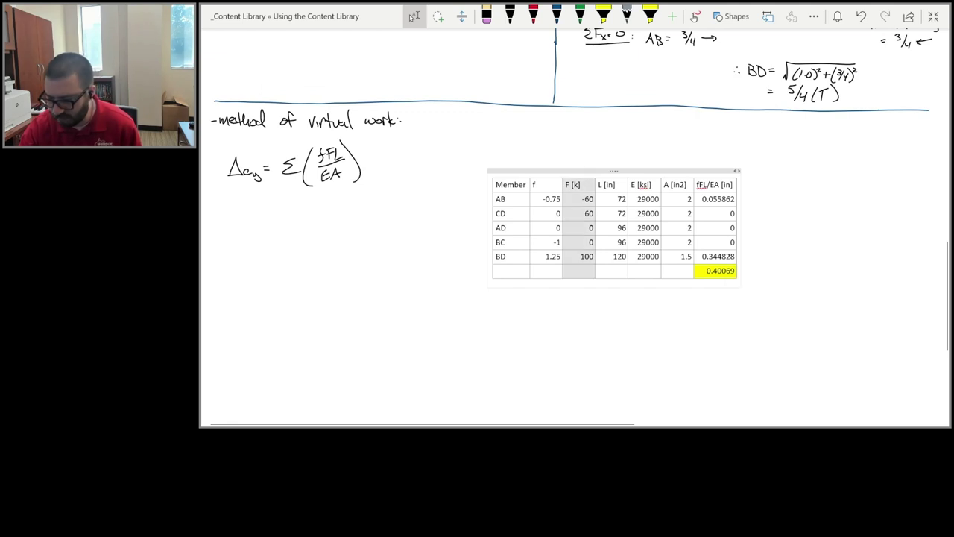
{"action": "left_click_drag", "start_coordinate": [614, 170], "coordinate": [655, 143]}
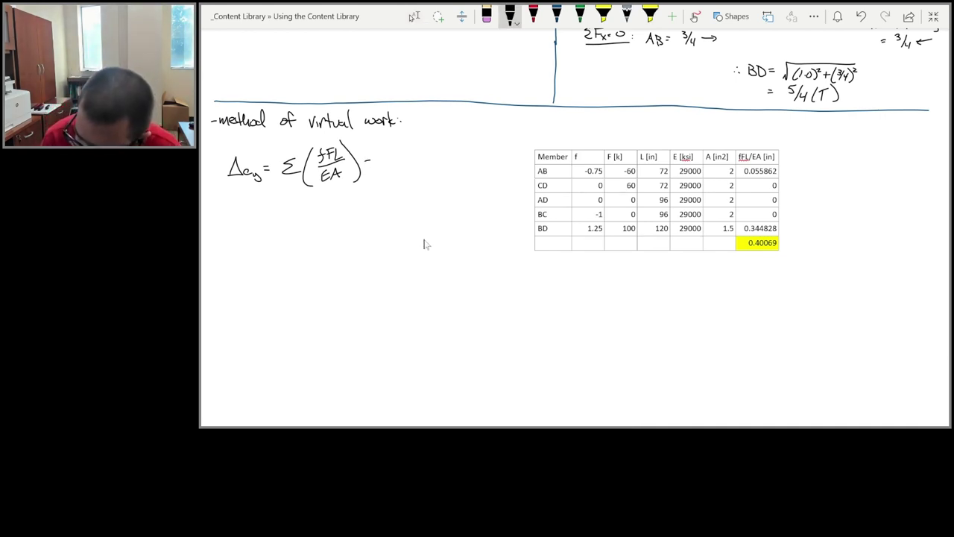
Handwrite = +0.401" after the virtual work summation and Δcy = 0.401" with a downward arrow beneath it.
{"action": "left_click_drag", "start_coordinate": [364, 164], "coordinate": [389, 159]}
{"action": "mouse_move", "coordinate": [385, 155]}
{"action": "left_mouse_down"}
{"action": "mouse_move", "coordinate": [385, 165]}
{"action": "mouse_move", "coordinate": [420, 157]}
{"action": "left_mouse_up"}
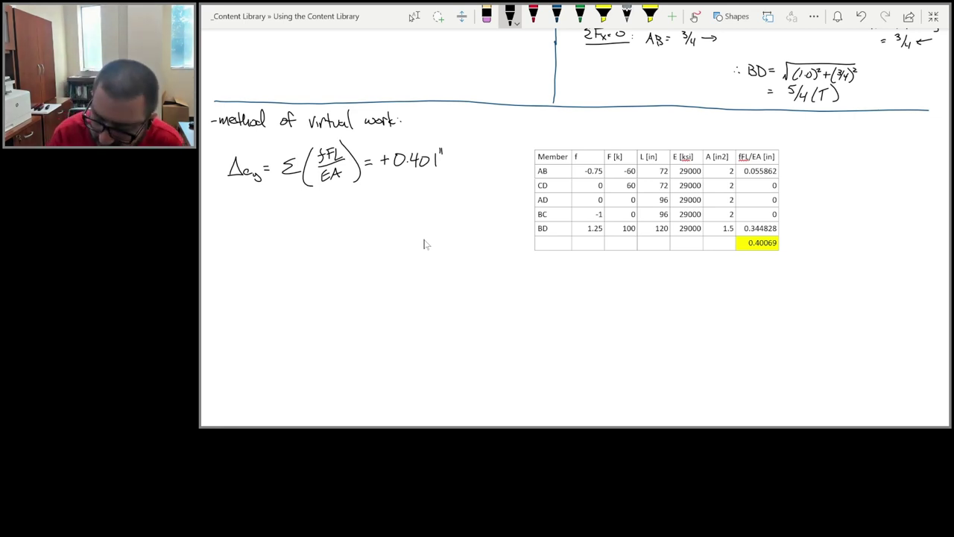
{"action": "left_click_drag", "start_coordinate": [273, 218], "coordinate": [347, 209]}
{"action": "left_click", "coordinate": [330, 218]}
{"action": "left_click_drag", "start_coordinate": [359, 207], "coordinate": [358, 218]}
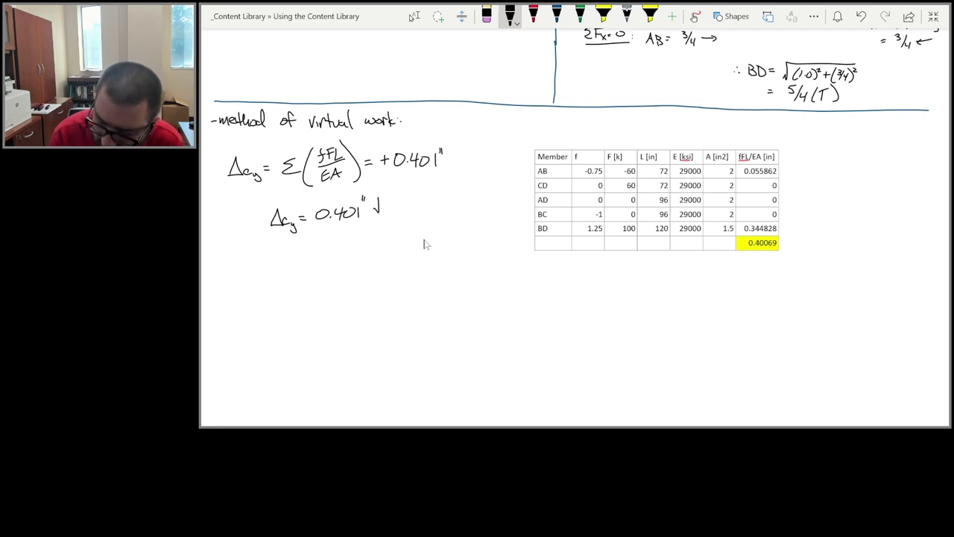
Box the Δcy result in green ink and label it ANS.
{"action": "left_click", "coordinate": [579, 15]}
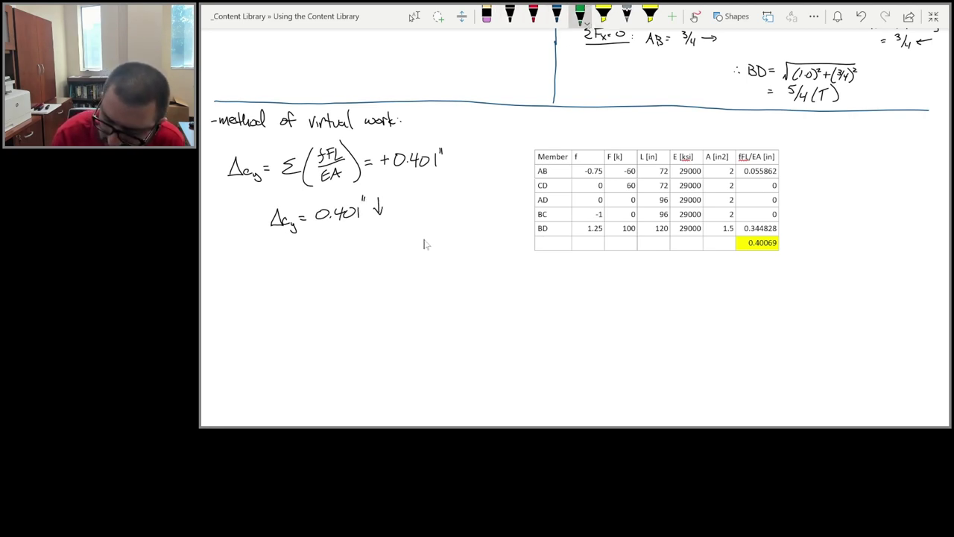
{"action": "mouse_move", "coordinate": [261, 198]}
{"action": "left_mouse_down"}
{"action": "mouse_move", "coordinate": [349, 231]}
{"action": "mouse_move", "coordinate": [402, 181]}
{"action": "mouse_move", "coordinate": [263, 199]}
{"action": "left_mouse_up"}
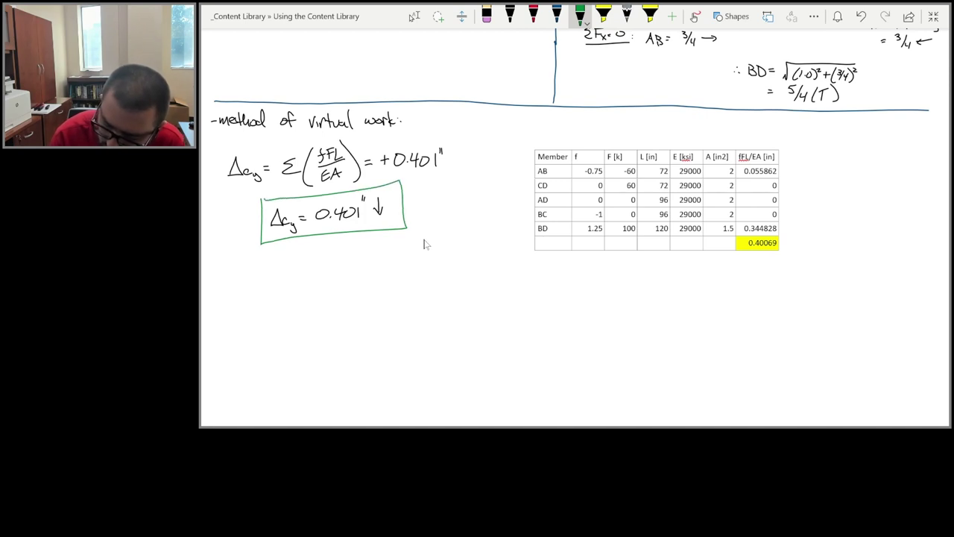
{"action": "left_click_drag", "start_coordinate": [412, 217], "coordinate": [420, 216]}
{"action": "left_click_drag", "start_coordinate": [413, 209], "coordinate": [433, 198]}
{"action": "left_click_drag", "start_coordinate": [444, 200], "coordinate": [436, 212]}
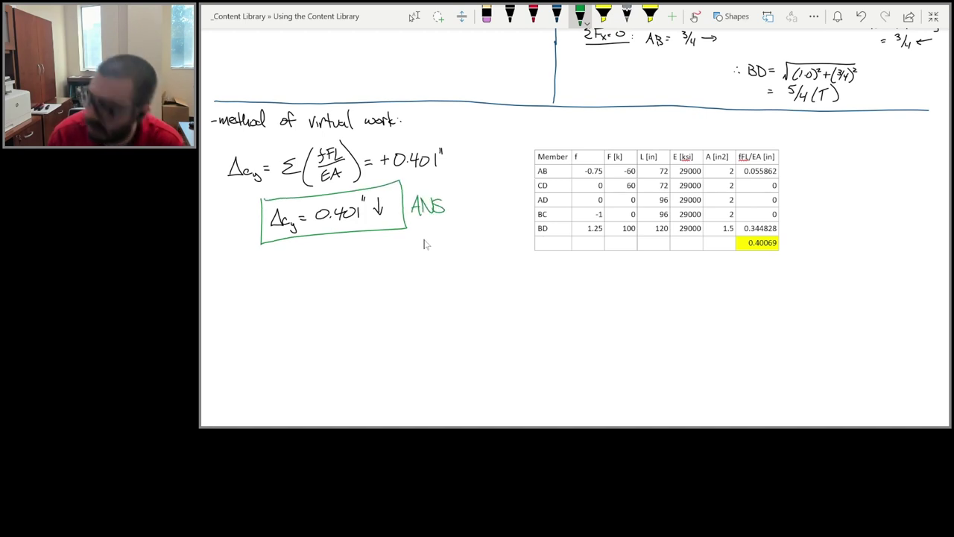
Draw a blue divider line below the answer and table, and handwrite the black heading "virtual analysis - horizontal deflection @ B:" under it.
{"action": "left_click", "coordinate": [556, 13]}
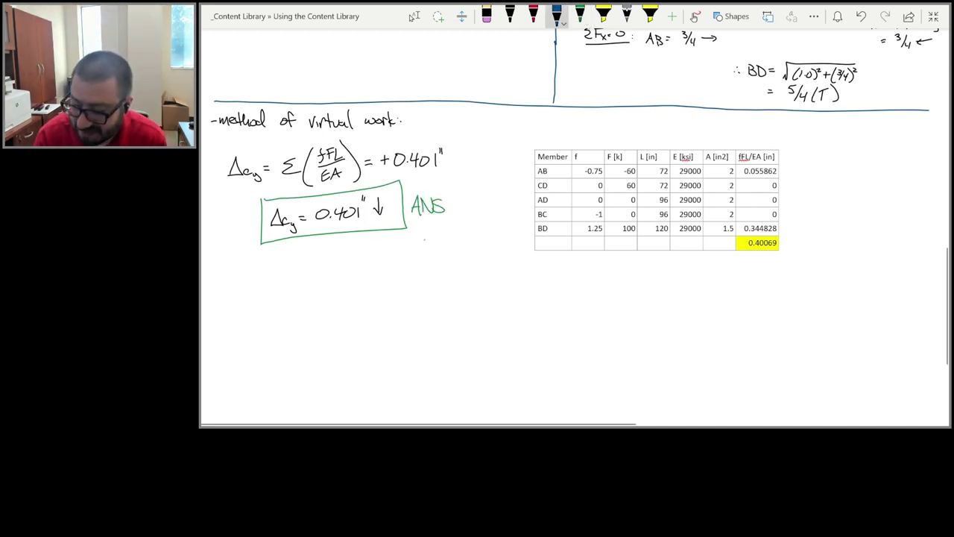
{"action": "left_click_drag", "start_coordinate": [218, 279], "coordinate": [924, 281]}
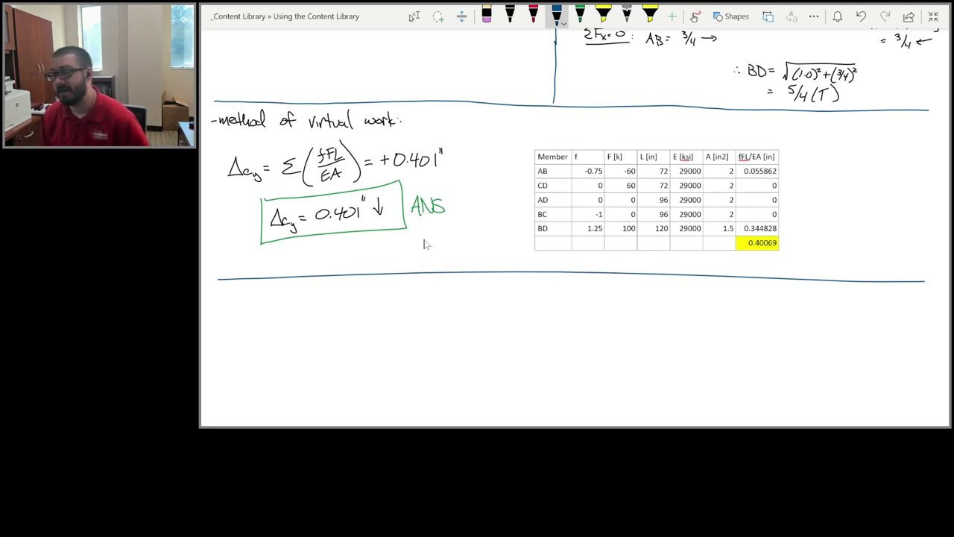
{"action": "scroll", "coordinate": [423, 243], "scroll_direction": "up", "scroll_amount": 10}
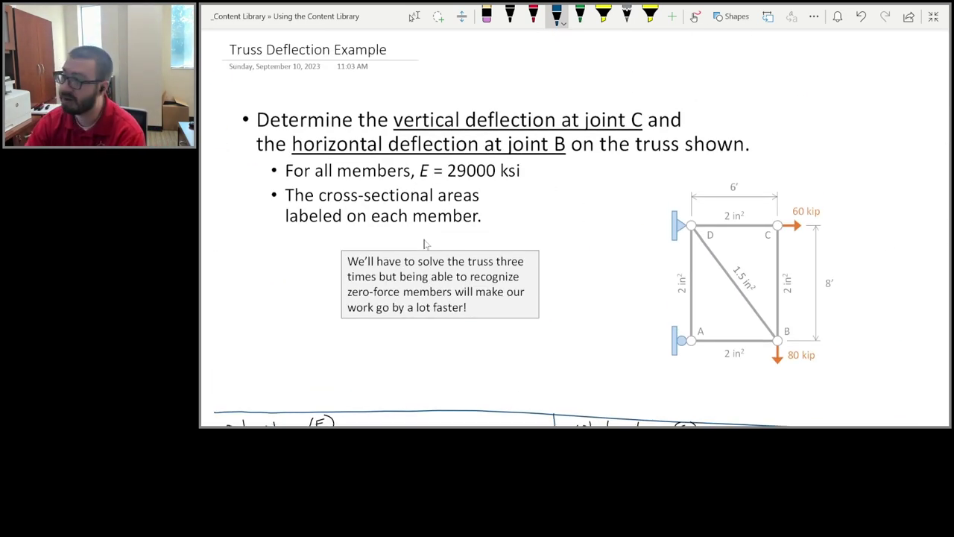
{"action": "scroll", "coordinate": [423, 244], "scroll_direction": "down", "scroll_amount": 15}
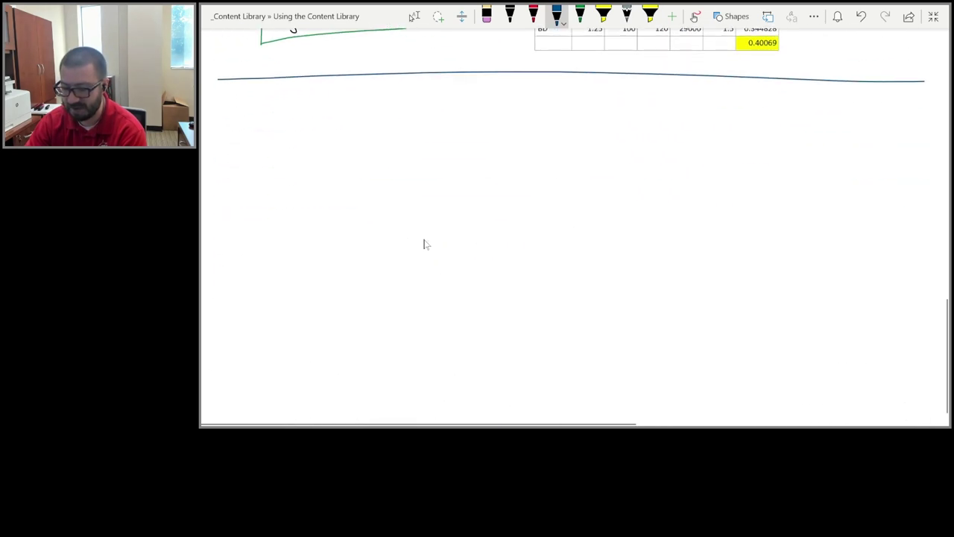
{"action": "key", "text": "alt+d"}
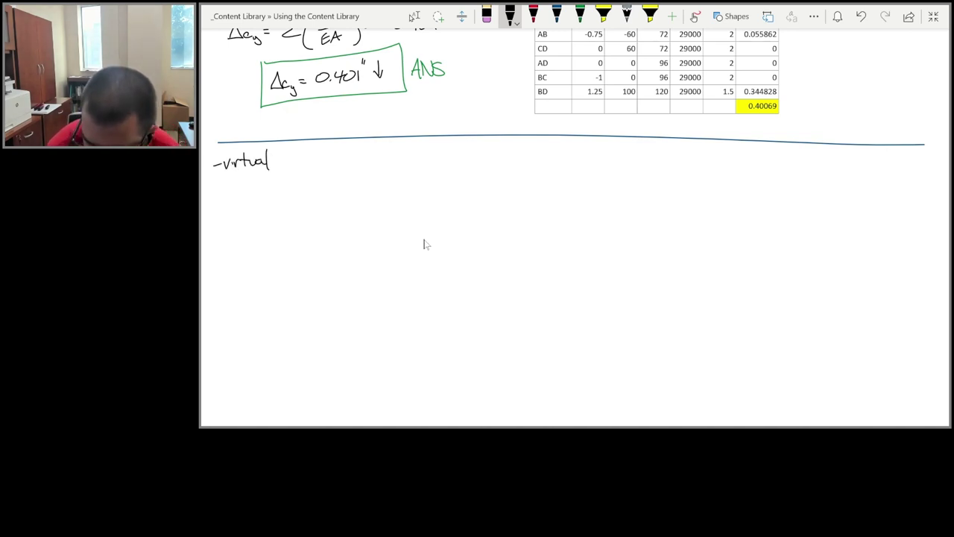
{"action": "left_click_drag", "start_coordinate": [297, 170], "coordinate": [307, 161]}
{"action": "mouse_move", "coordinate": [314, 159]}
{"action": "left_mouse_down"}
{"action": "mouse_move", "coordinate": [319, 174]}
{"action": "mouse_move", "coordinate": [344, 166]}
{"action": "left_mouse_up"}
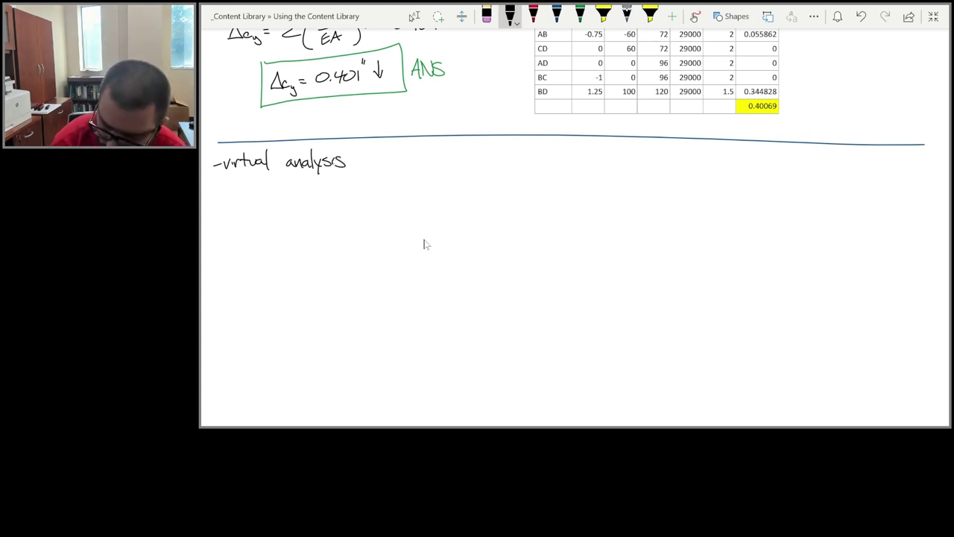
{"action": "mouse_move", "coordinate": [236, 177]}
{"action": "left_mouse_down"}
{"action": "mouse_move", "coordinate": [243, 189]}
{"action": "mouse_move", "coordinate": [295, 188]}
{"action": "left_mouse_up"}
{"action": "mouse_move", "coordinate": [297, 176]}
{"action": "left_mouse_down"}
{"action": "mouse_move", "coordinate": [300, 189]}
{"action": "mouse_move", "coordinate": [400, 187]}
{"action": "left_mouse_up"}
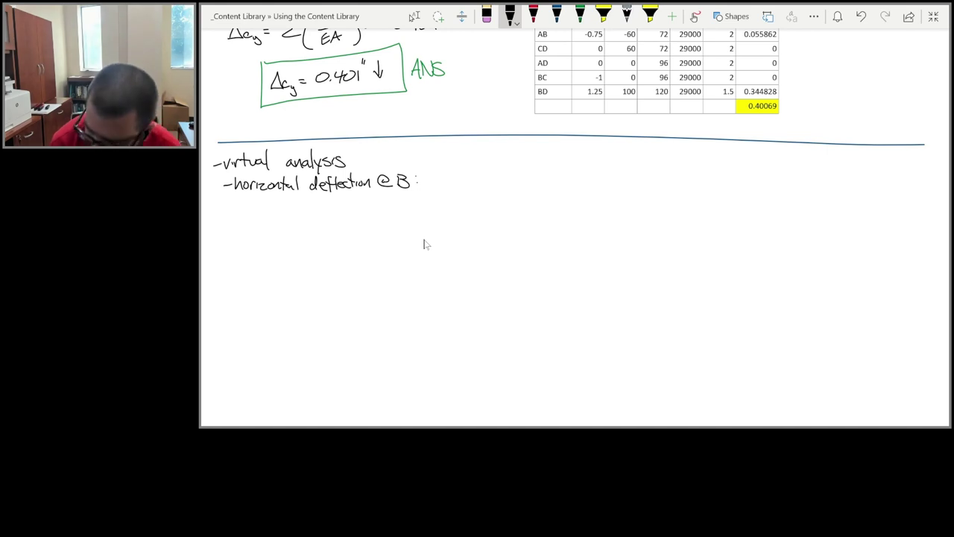
Sketch the truss's vertical member AD in black below the horizontal deflection heading.
{"action": "left_click_drag", "start_coordinate": [313, 242], "coordinate": [313, 340]}
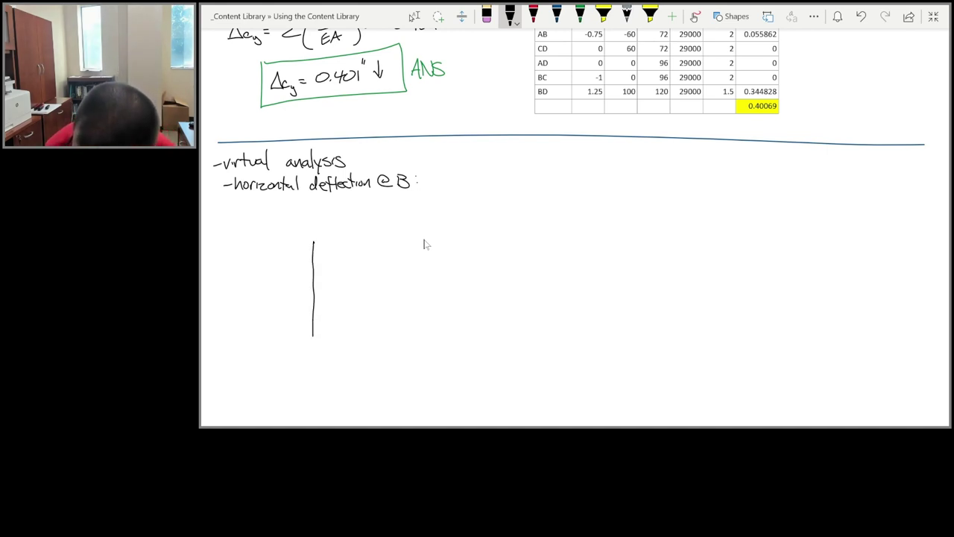